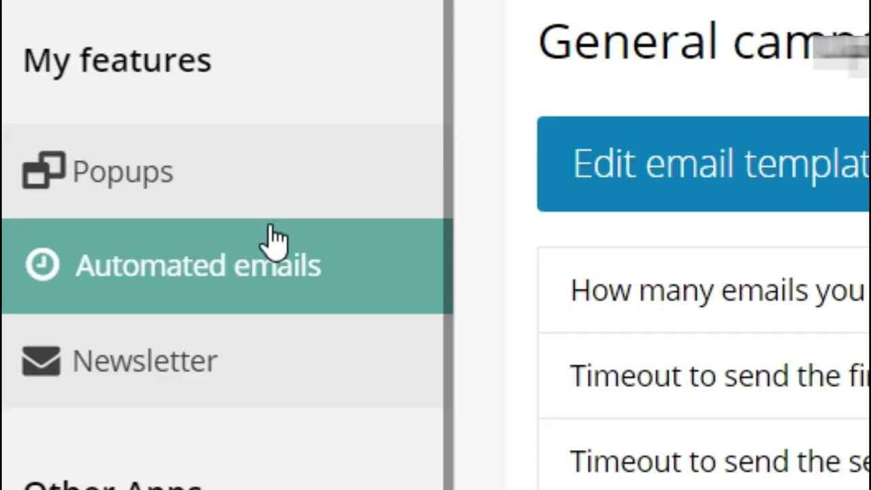
- Open the Abandoned checkouts email template and view its 'Hey King,' message body
left_click(77, 287)
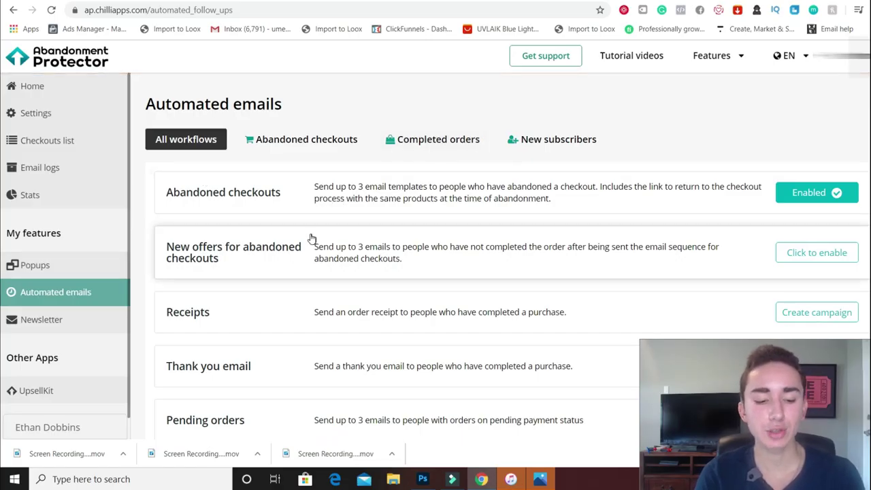
left_click(315, 205)
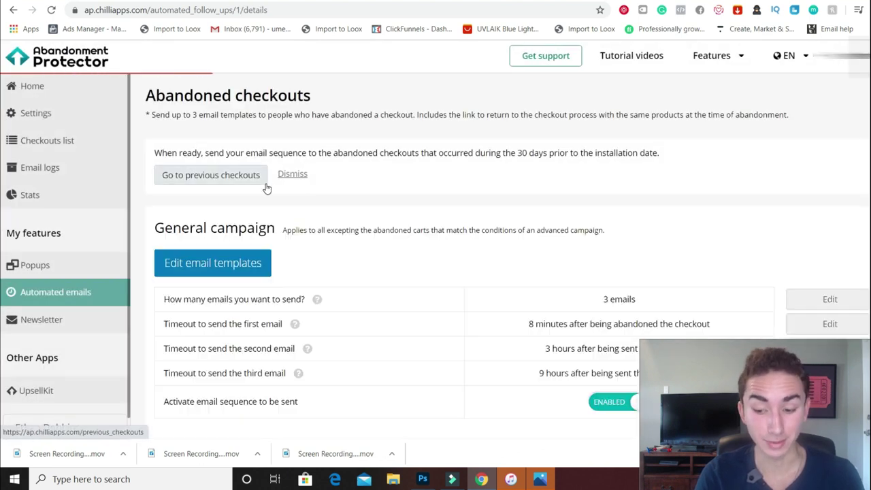
left_click(222, 271)
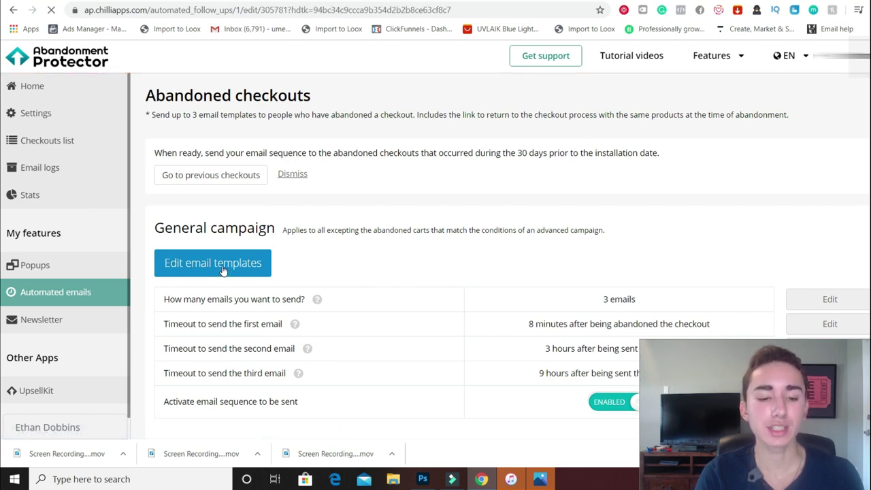
scroll(507, 210, "down", 3)
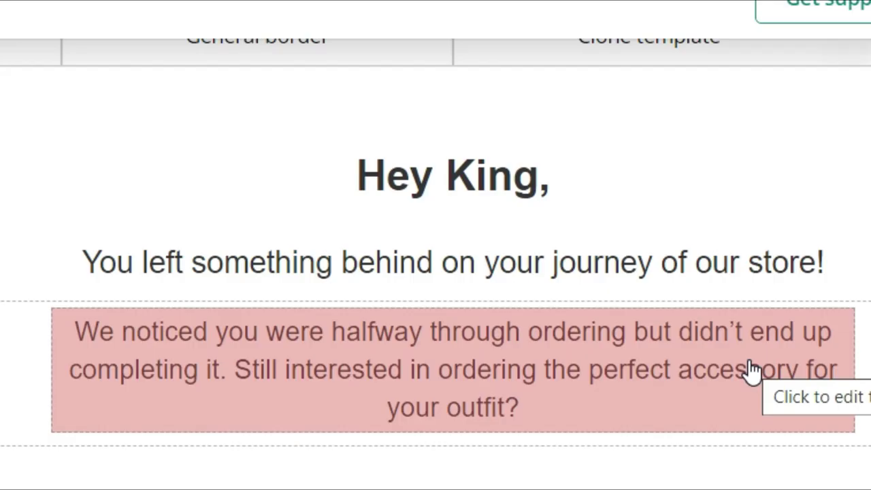
scroll(2, 163, "up", 1)
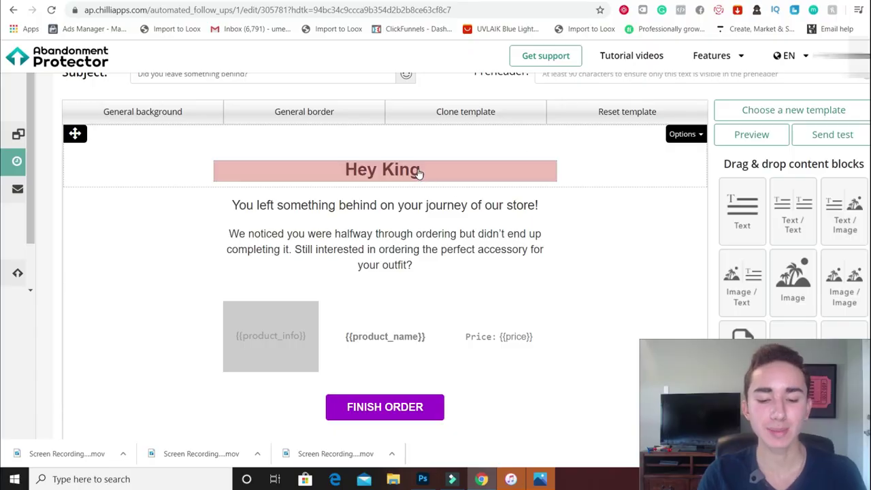
- Replace the hard-coded name in the greeting with the {{client_name}} keyword and save the template
left_click(418, 172)
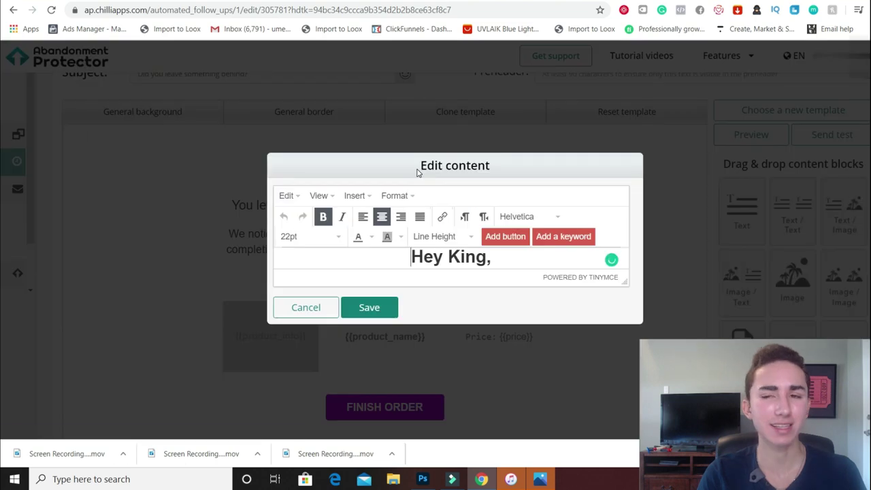
left_click(412, 256)
left_click_drag(477, 257, 448, 257)
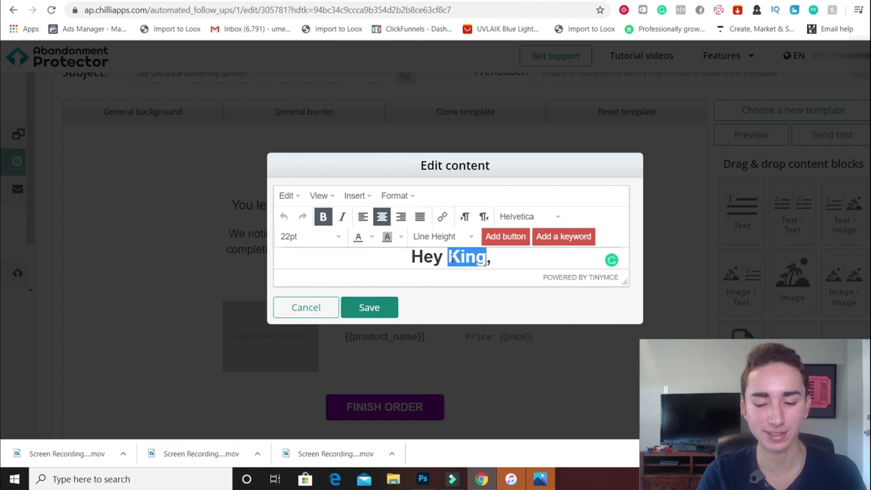
key("BackSpace")
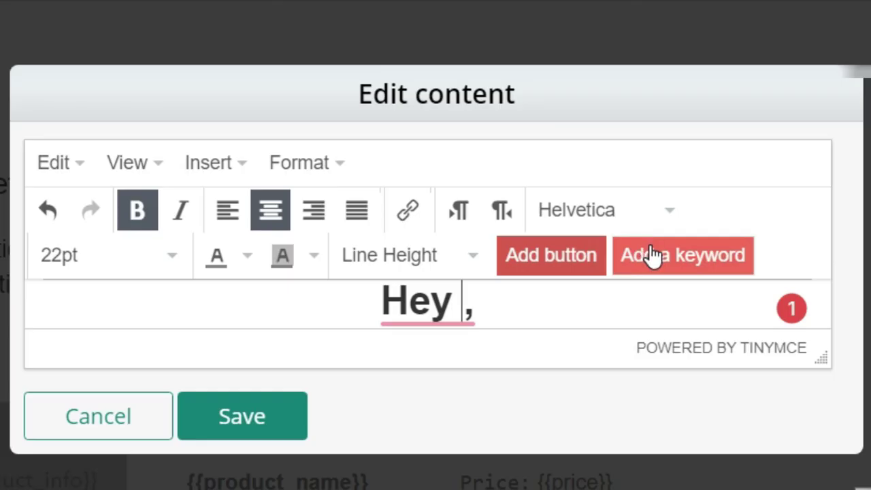
left_click(654, 256)
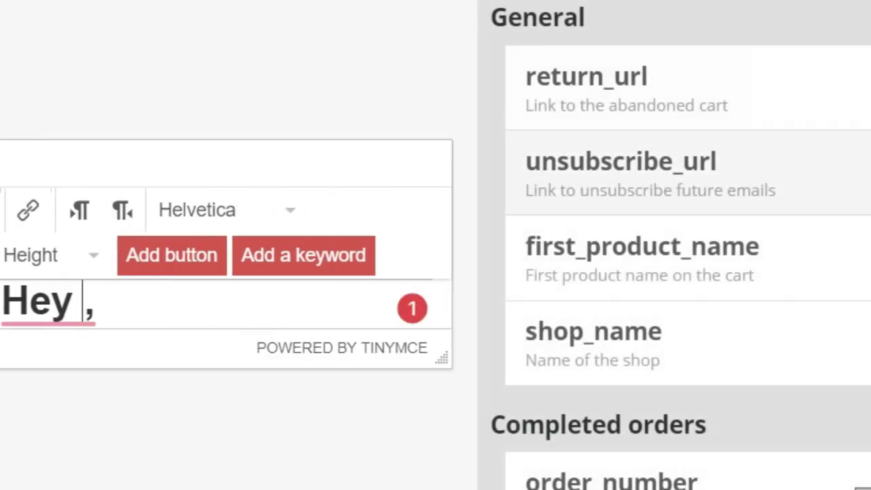
scroll(826, 220, "down", 6)
left_click(825, 220)
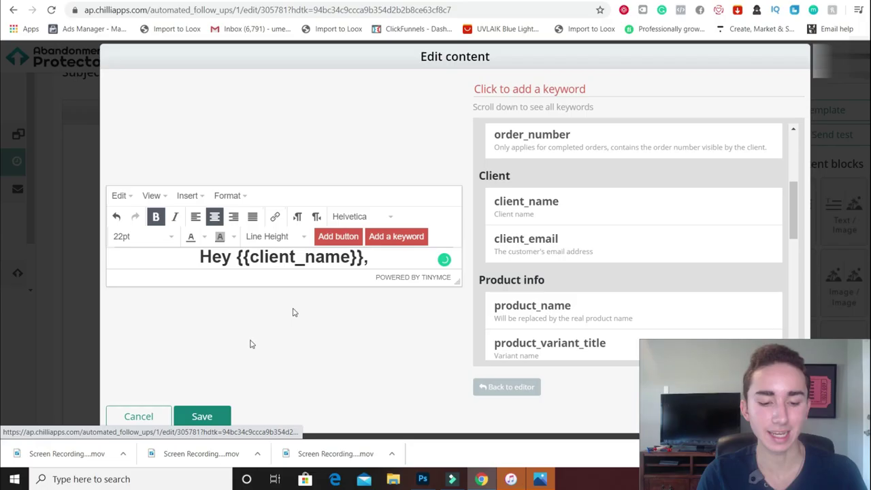
left_click(195, 414)
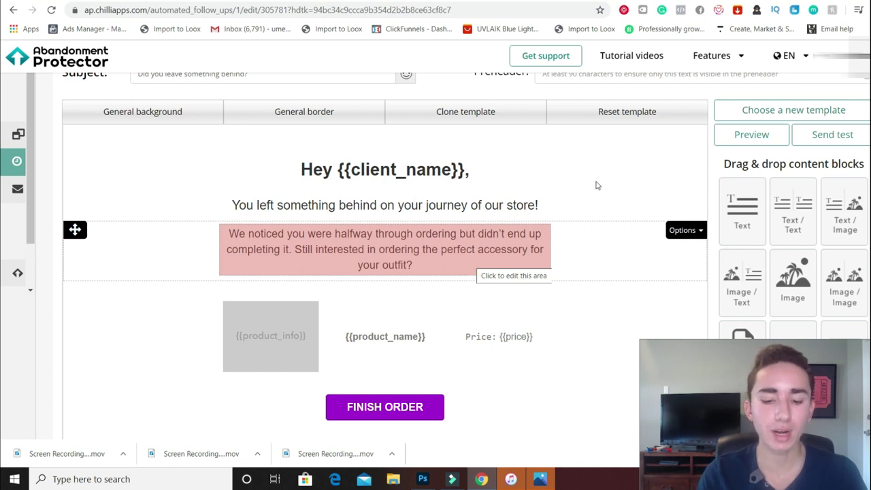
scroll(477, 239, "down", 3)
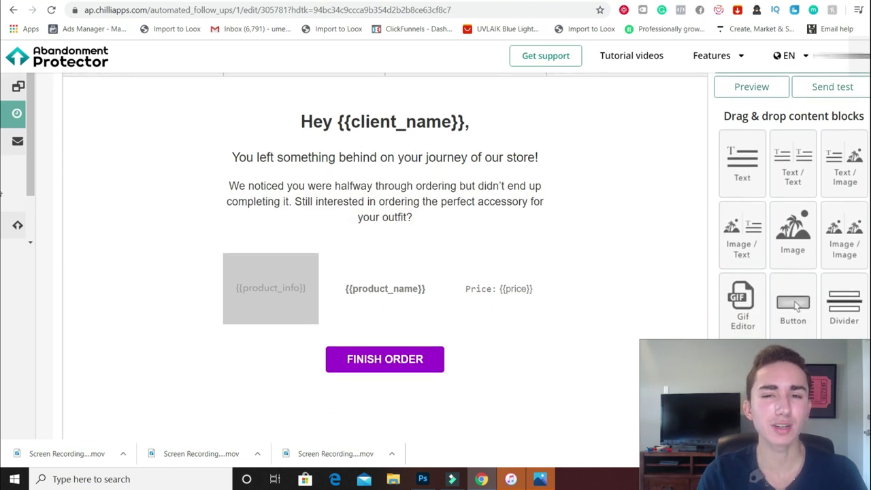
scroll(796, 259, "down", 1)
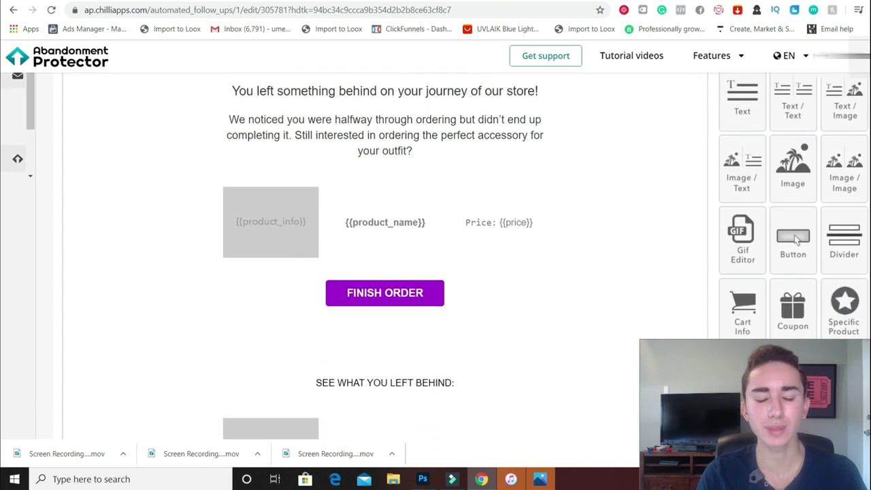
scroll(797, 234, "down", 2)
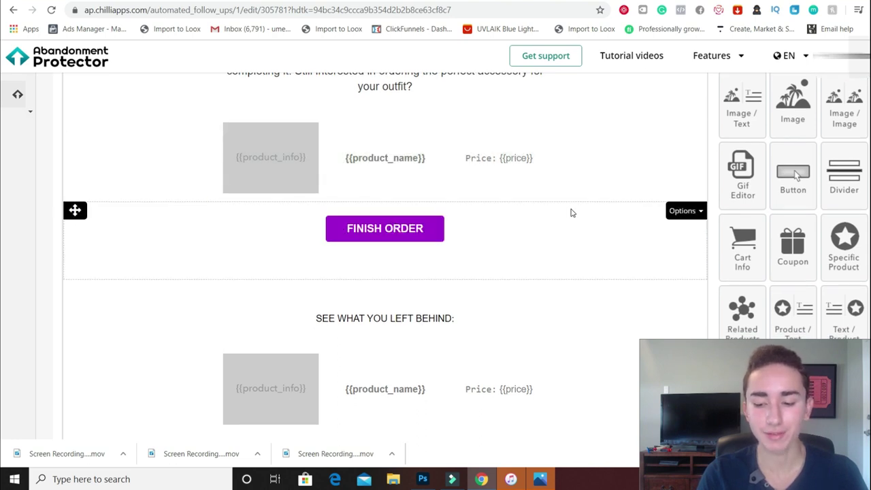
scroll(436, 256, "down", 1)
scroll(796, 159, "down", 3)
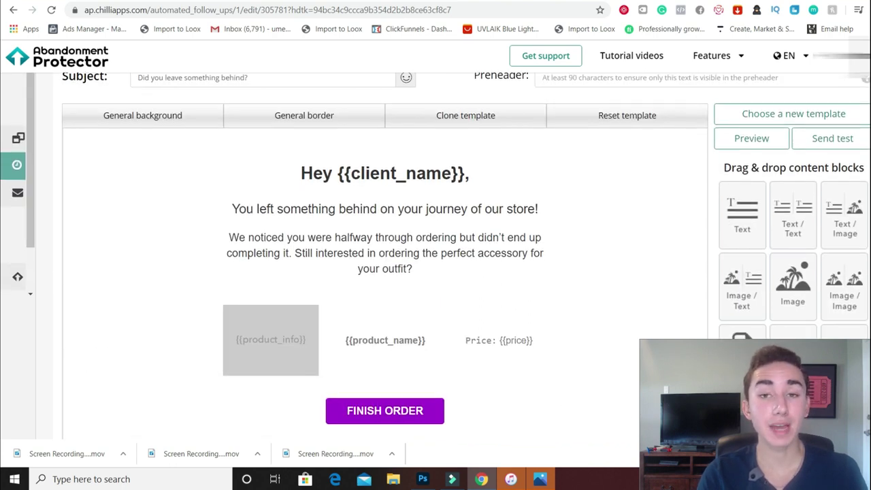
scroll(385, 258, "down", 1)
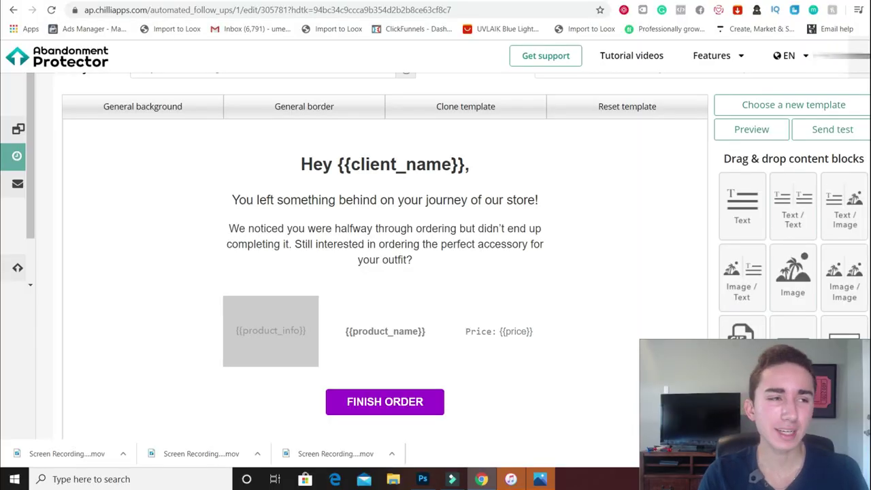
scroll(385, 258, "down", 1)
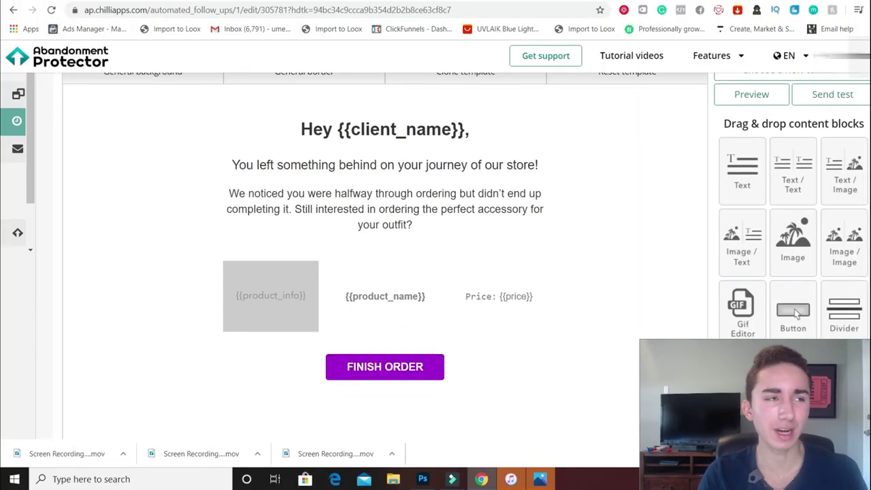
scroll(796, 313, "down", 1)
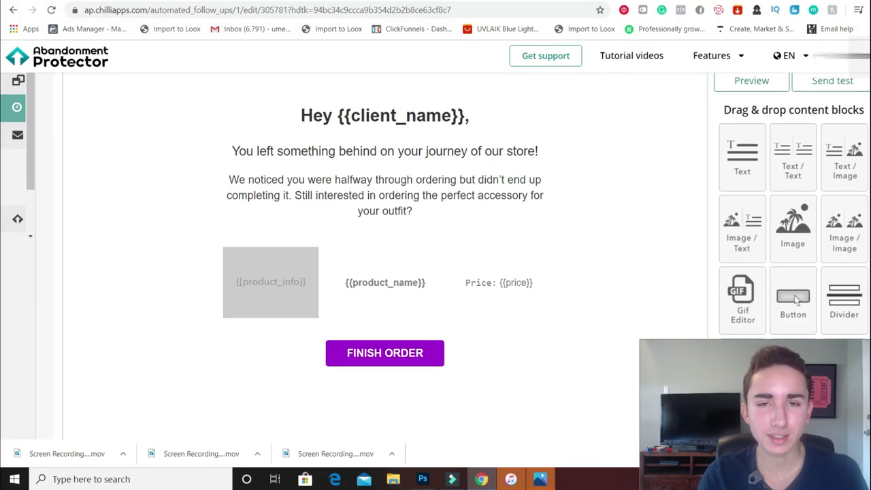
scroll(796, 299, "down", 4)
scroll(796, 248, "down", 6)
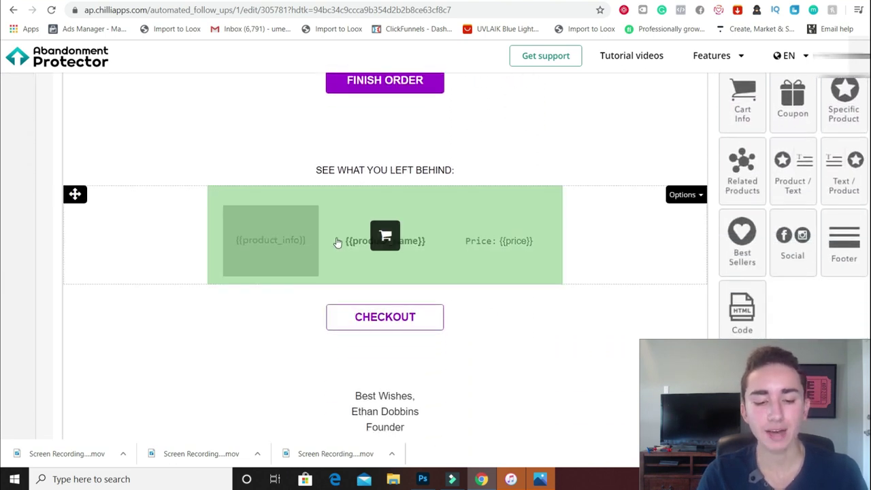
scroll(2, 299, "down", 2)
scroll(2, 300, "down", 2)
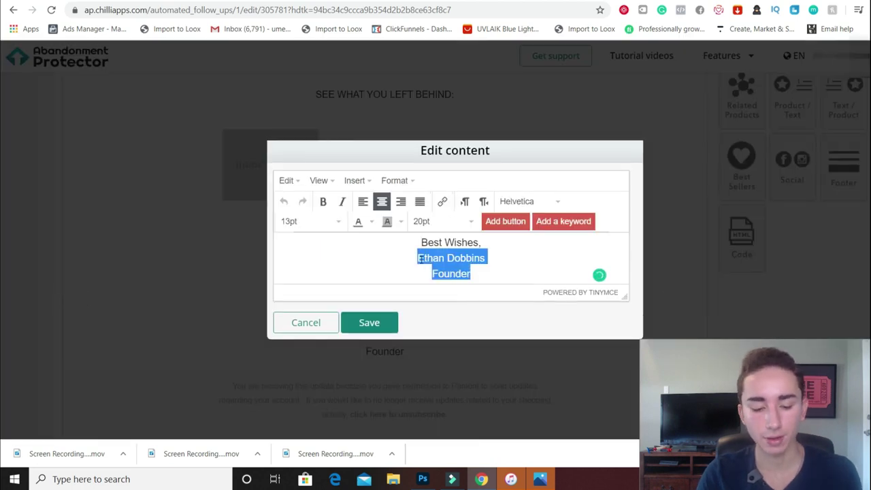
type("Sarah Silverman")
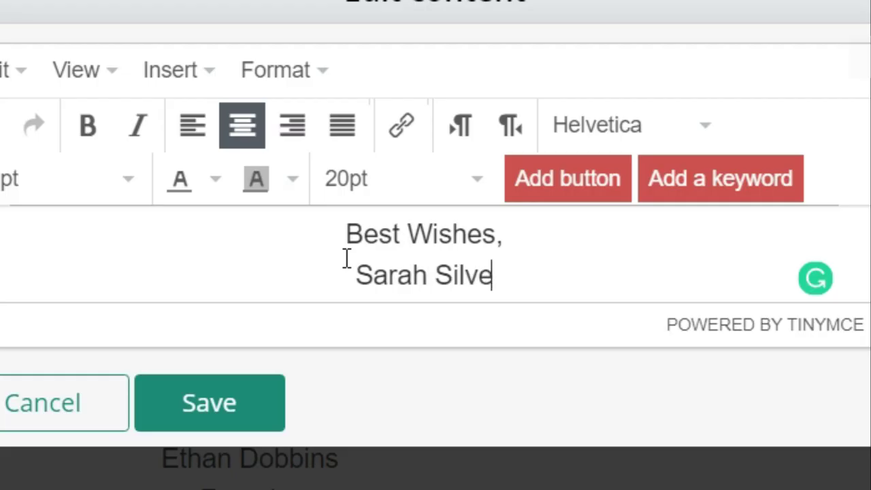
key("Return")
type("Head O")
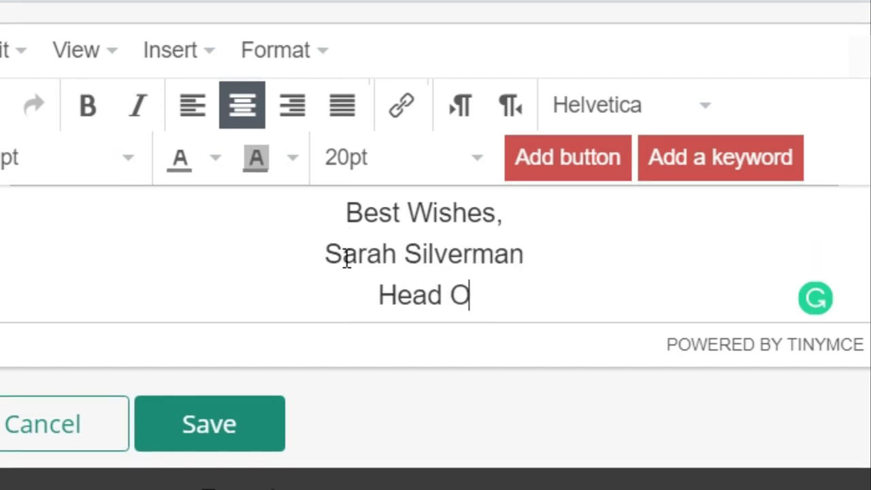
type("f Customer Suppo")
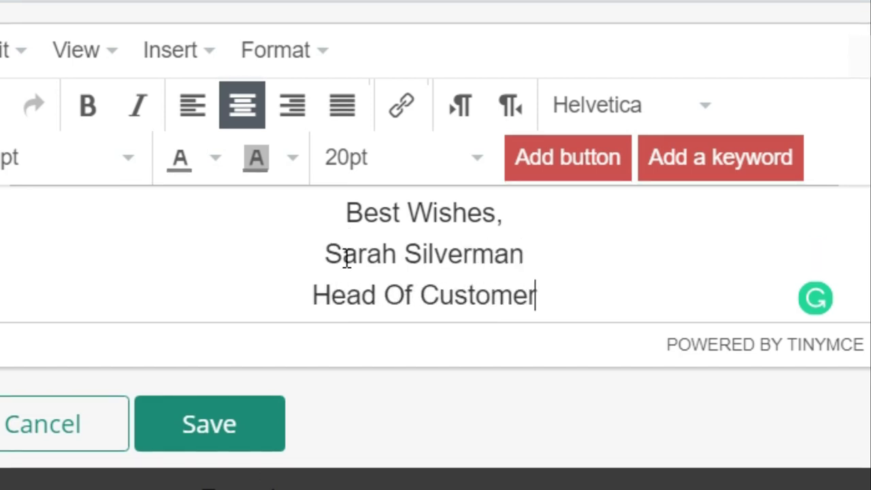
type("rt")
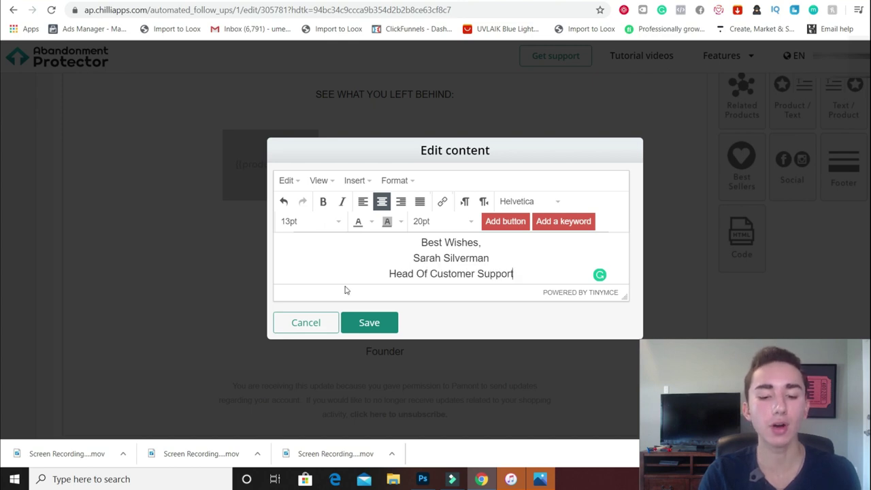
left_click(306, 323)
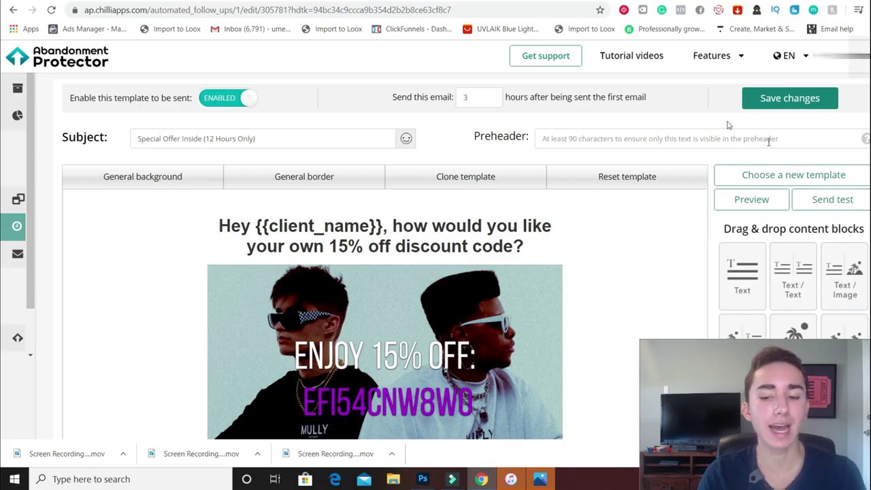
scroll(422, 204, "down", 3)
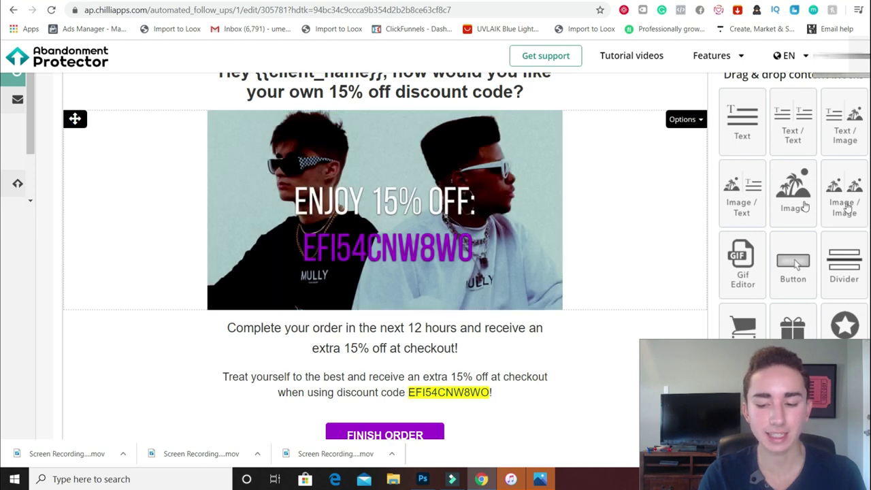
scroll(2, 231, "down", 1)
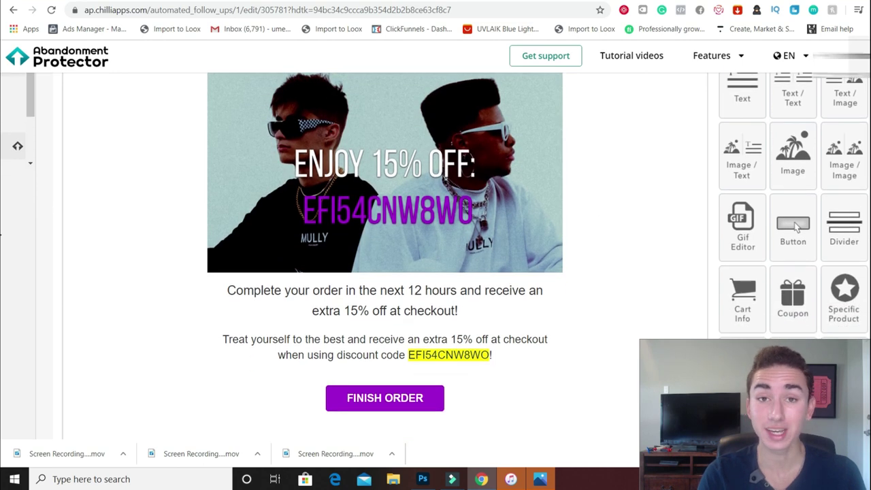
scroll(1, 231, "down", 1)
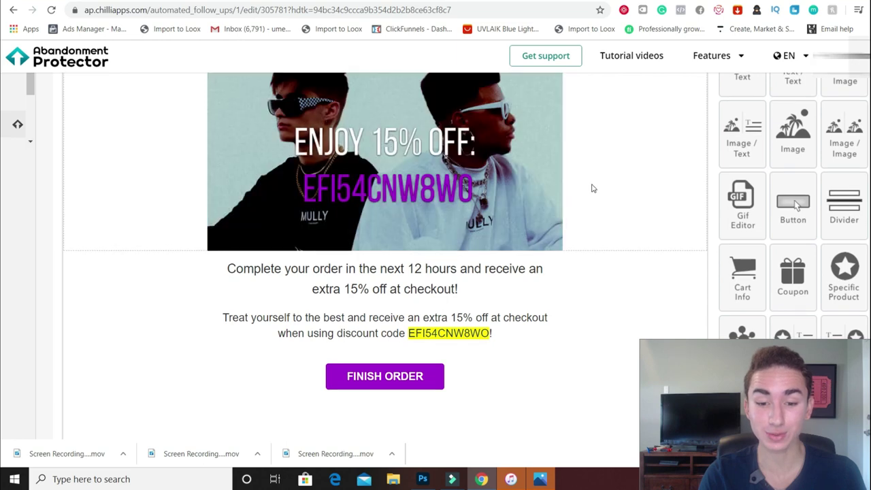
scroll(2, 225, "down", 2)
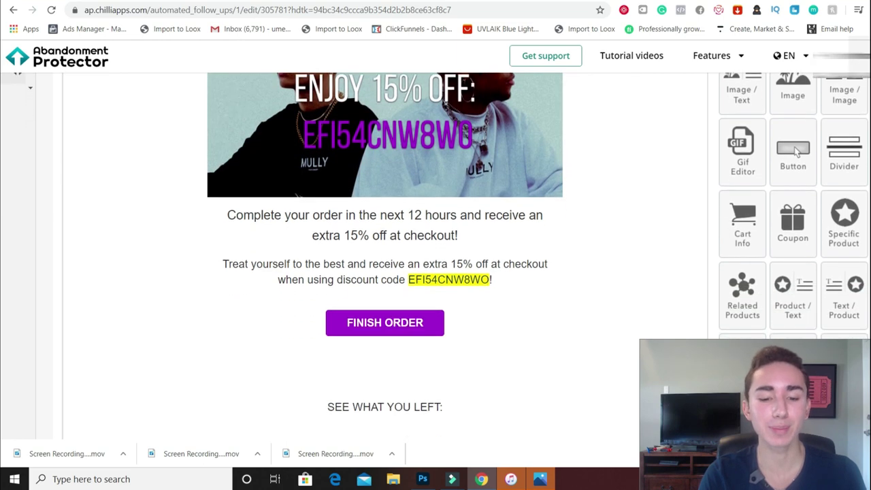
scroll(385, 272, "down", 3)
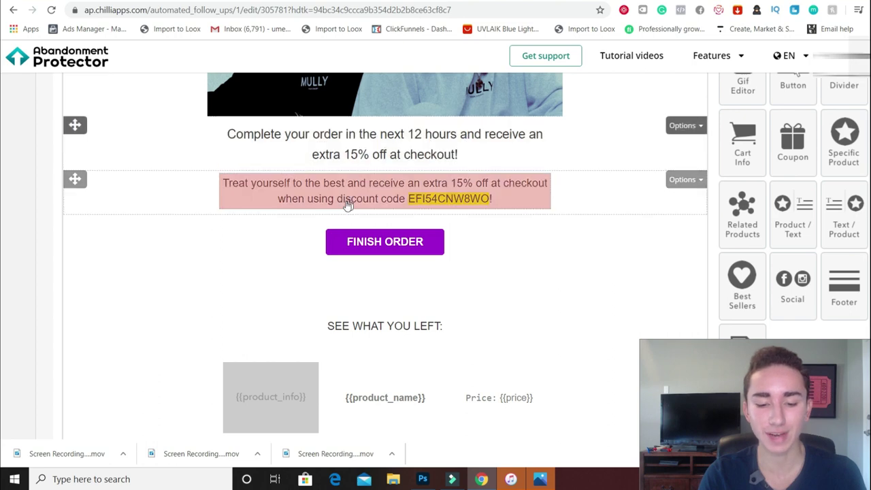
scroll(2, 221, "down", 1)
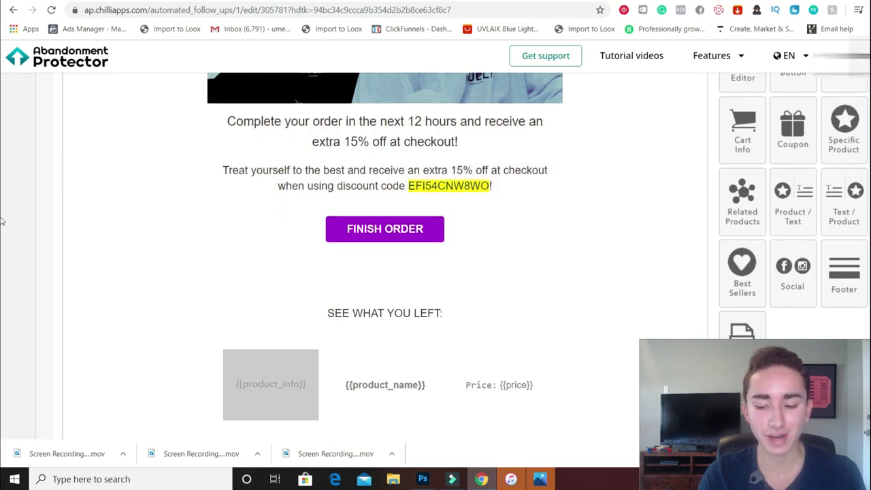
scroll(2, 259, "down", 6)
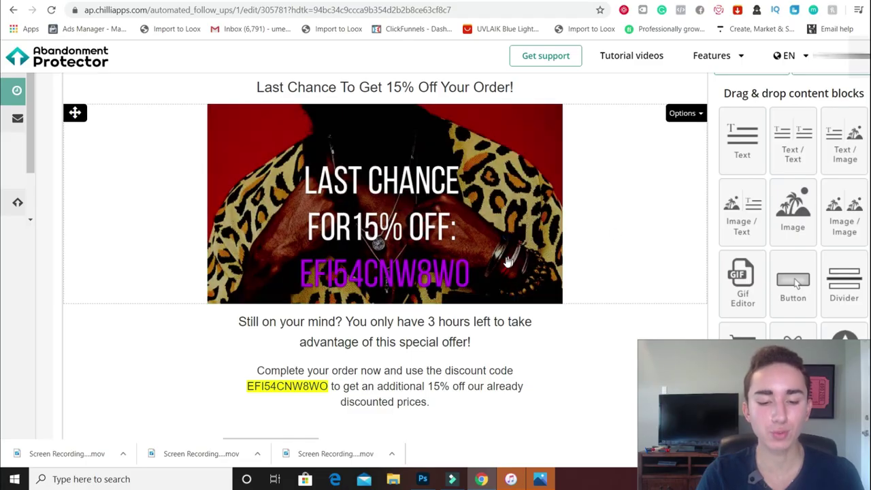
scroll(536, 169, "down", 1)
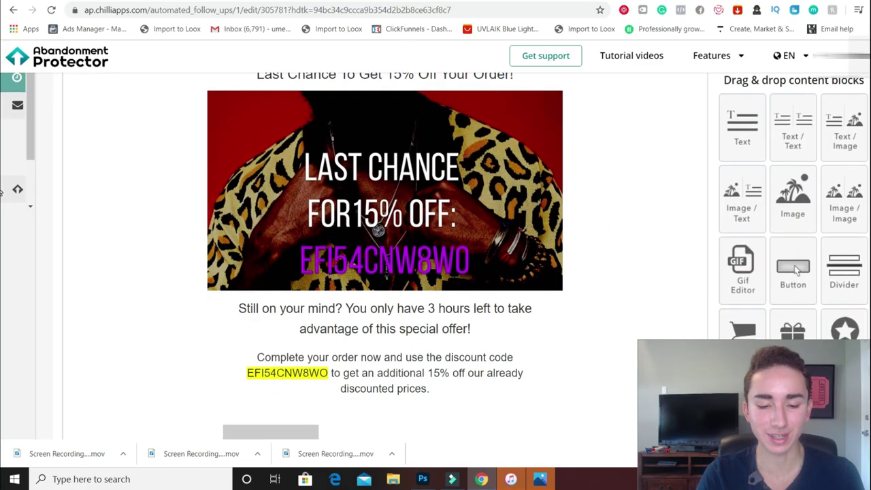
scroll(1, 184, "down", 5)
scroll(1, 231, "down", 2)
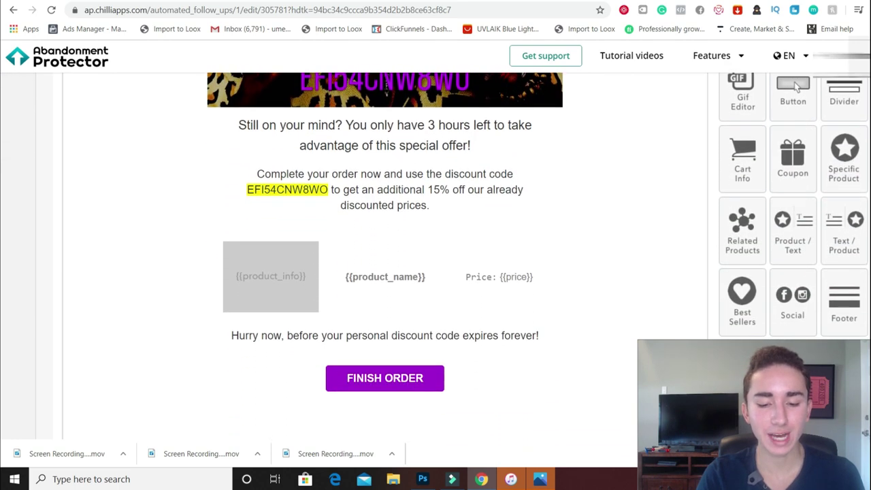
scroll(385, 259, "down", 8)
scroll(864, 341, "down", 3)
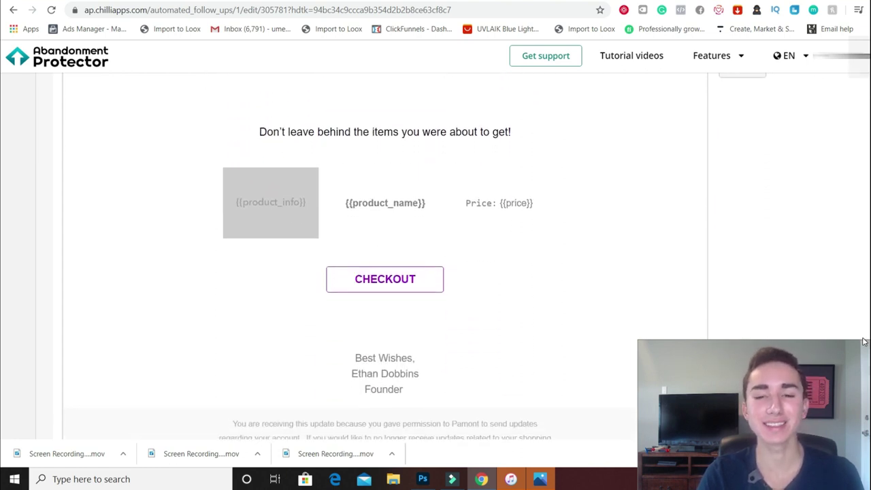
scroll(864, 341, "up", 15)
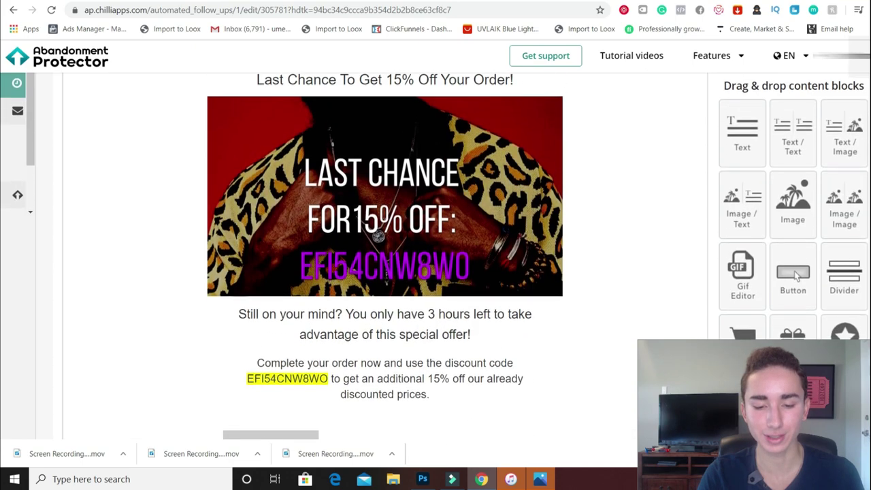
- Bring up Feature-5.jpg in Photoshop and add a default Levels adjustment layer
left_click(422, 479)
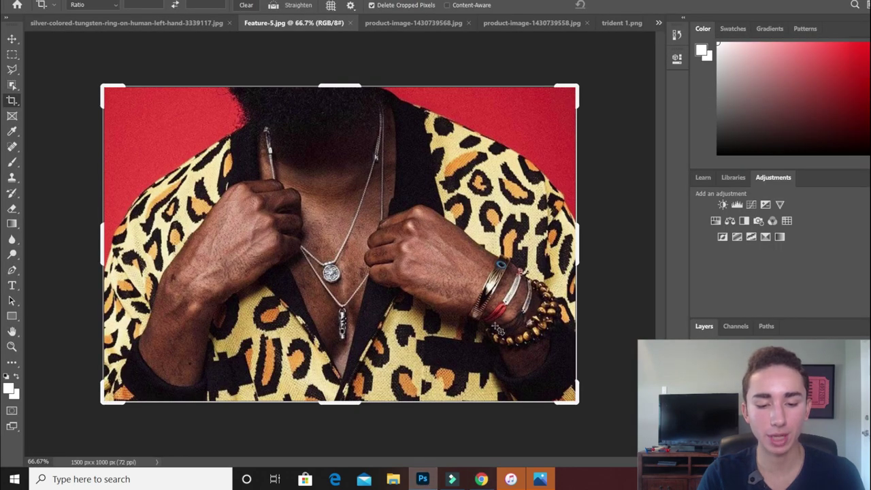
left_click(479, 479)
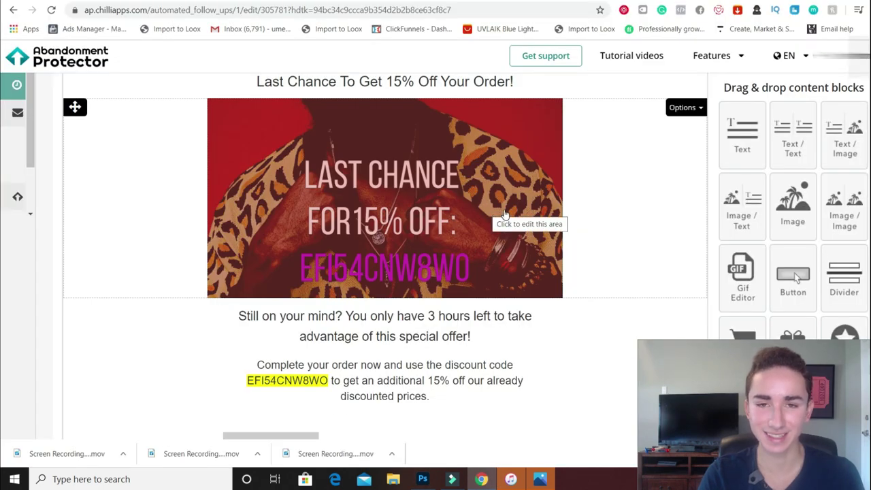
key("alt+Tab")
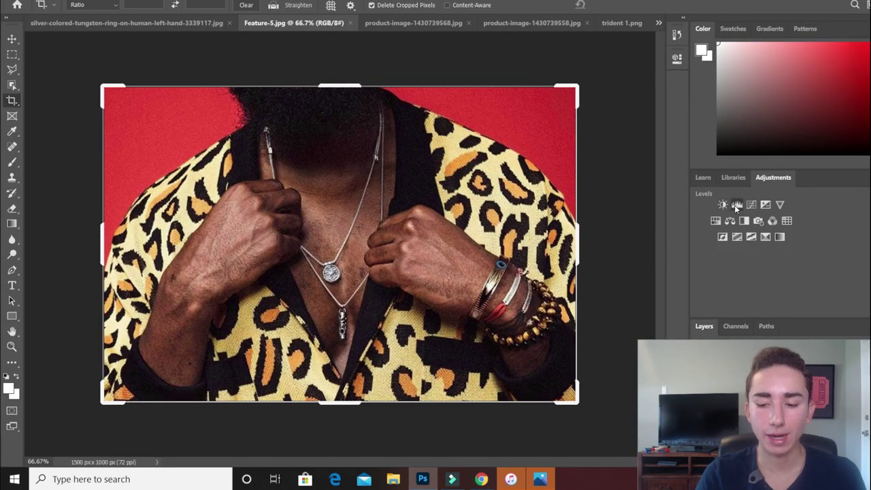
left_click(734, 204)
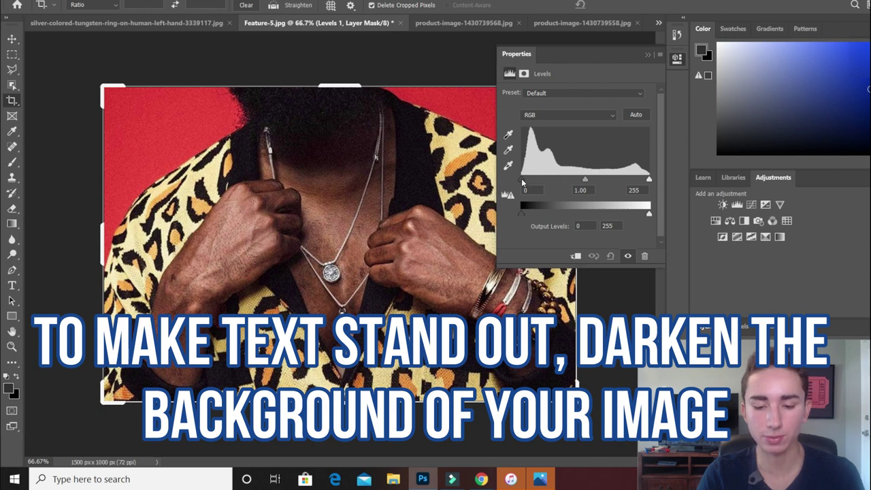
- Set the Levels inputs to 46 / 0.87 / 255 to darken the leopard-jacket photo
left_click_drag(528, 183, 544, 180)
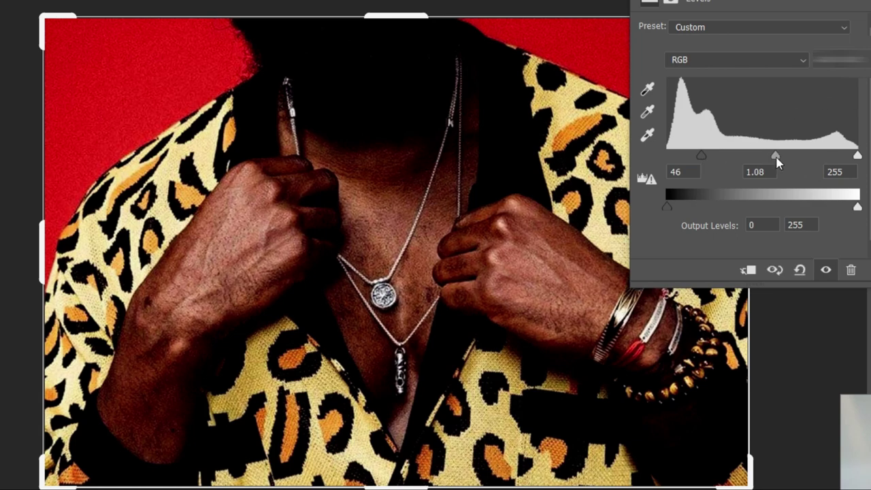
left_click_drag(777, 158, 786, 158)
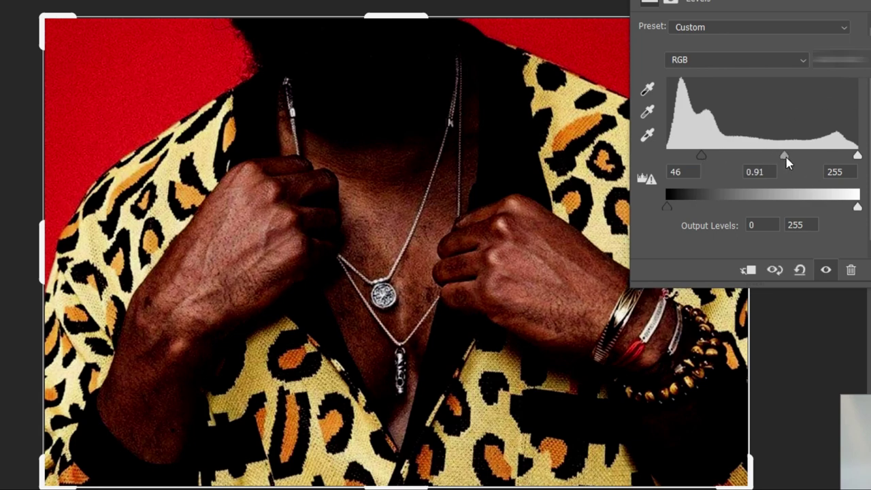
left_click(849, 7)
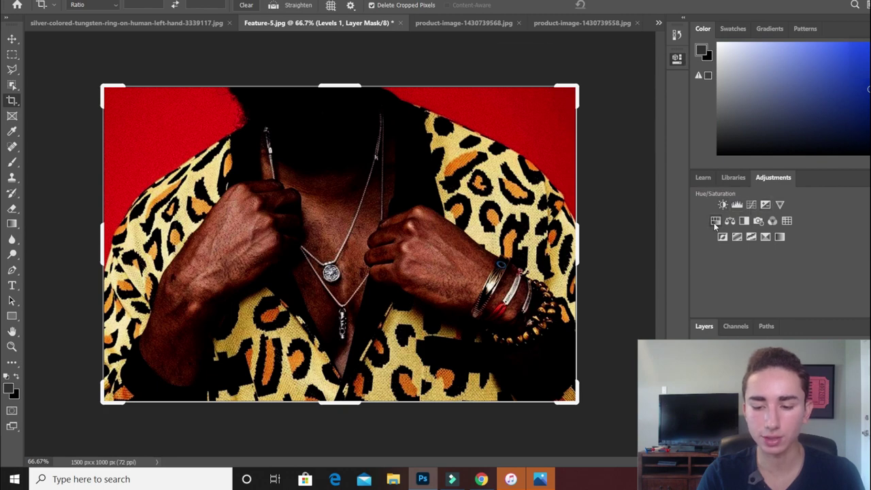
- Add a Hue/Saturation adjustment with Lightness lowered to -52
left_click(715, 222)
left_click_drag(576, 185, 550, 187)
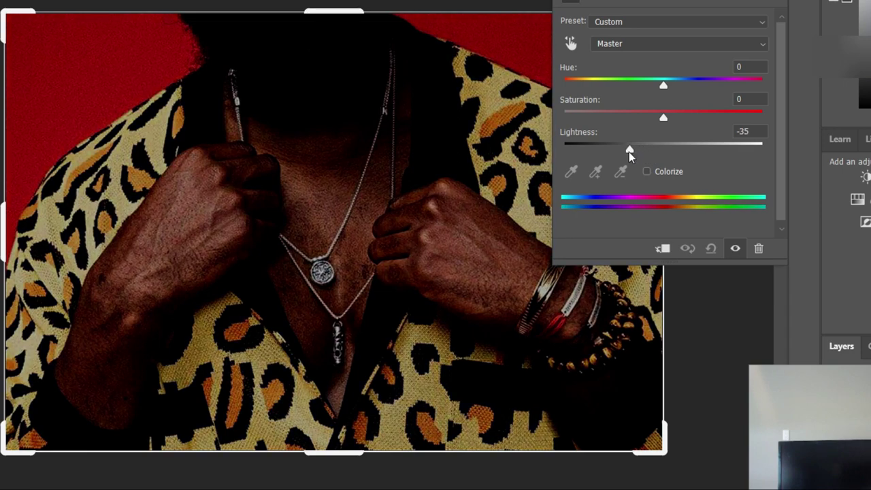
left_click_drag(629, 151, 613, 154)
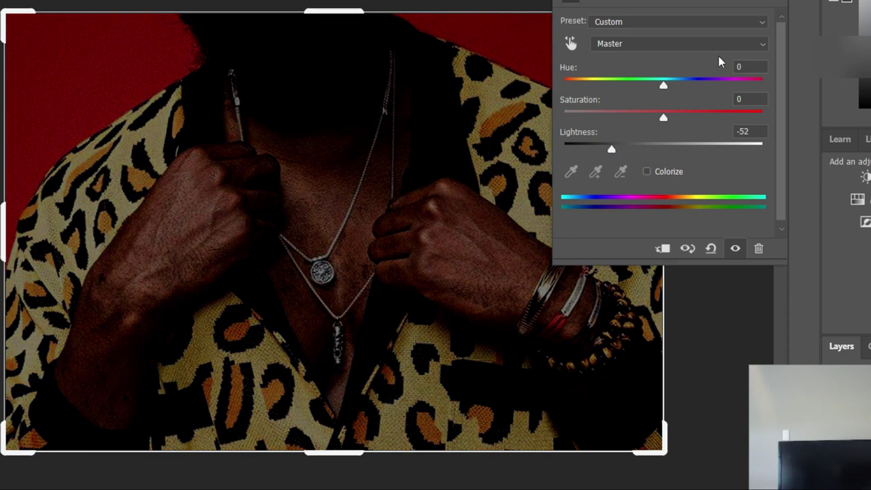
left_click(571, 2)
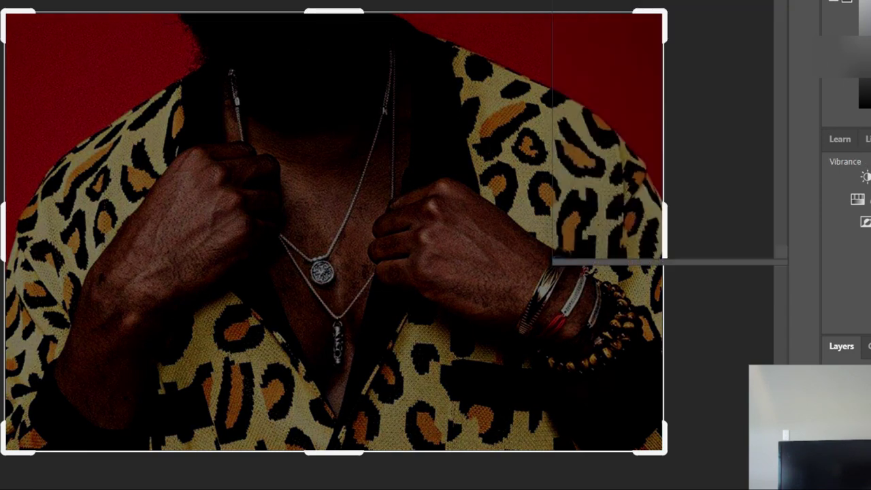
- Add a Vibrance adjustment layer set to Vibrance +17 with Saturation 0
left_click(859, 199)
left_click_drag(667, 42, 695, 42)
left_click_drag(633, 50, 674, 42)
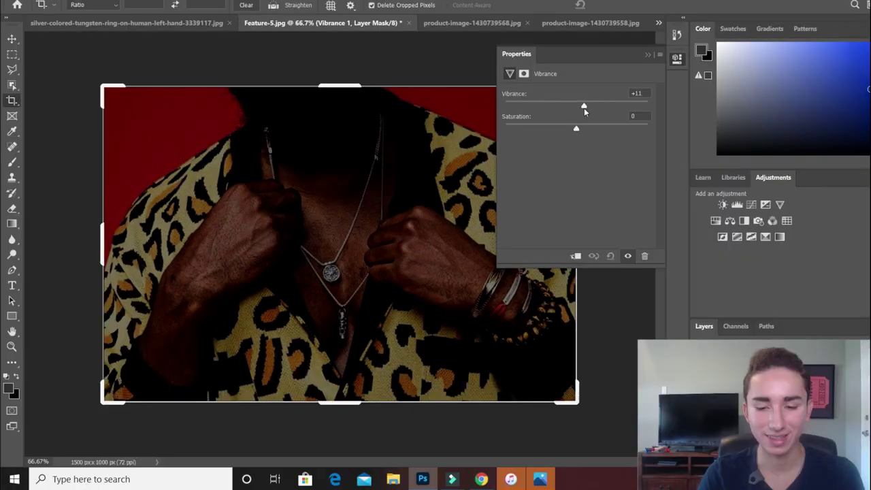
left_click_drag(584, 108, 589, 109)
left_click(648, 53)
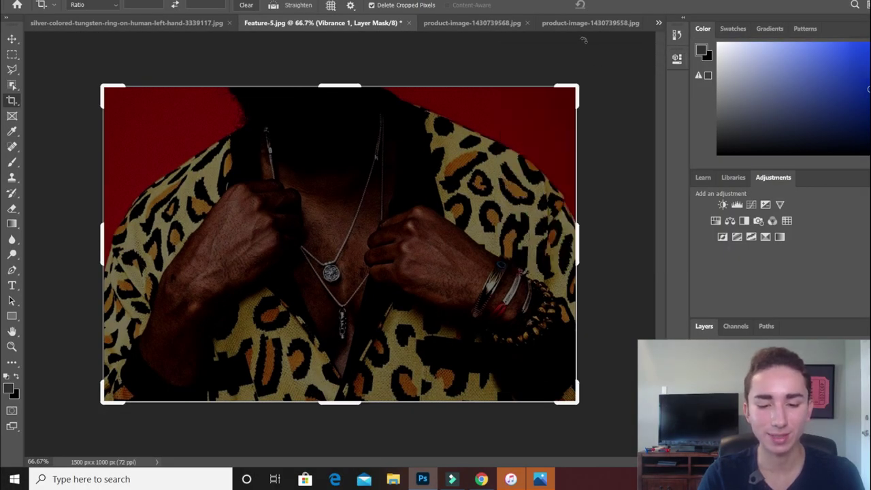
- Add white 137.05 pt Bebas Neue text: 'LAST CHANCE', 'FOR 15% OFF' and a discount code
left_click(394, 48)
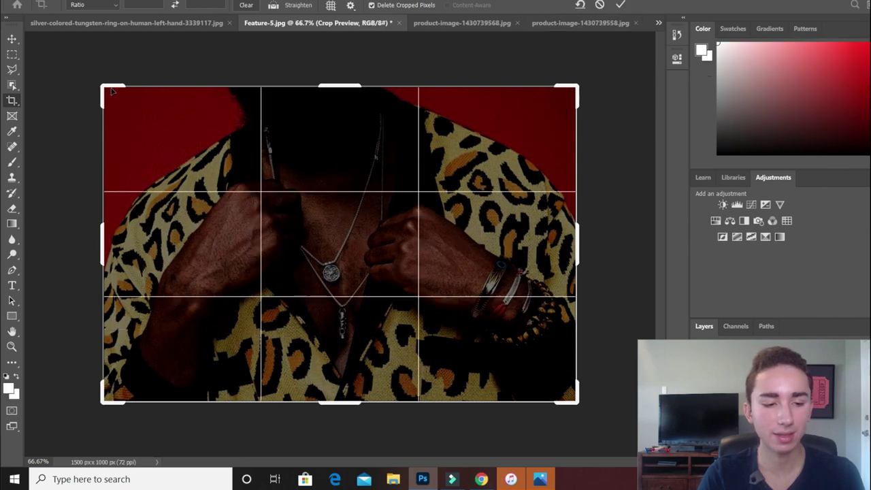
left_click(12, 39)
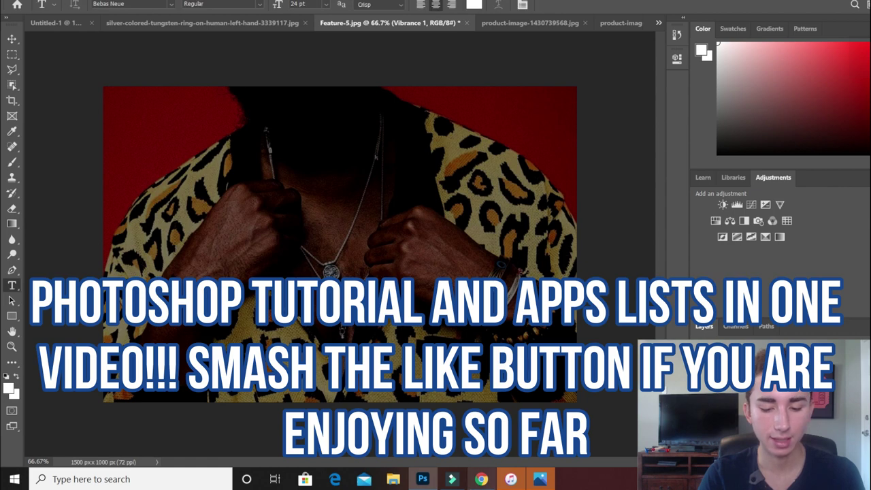
left_click(481, 479)
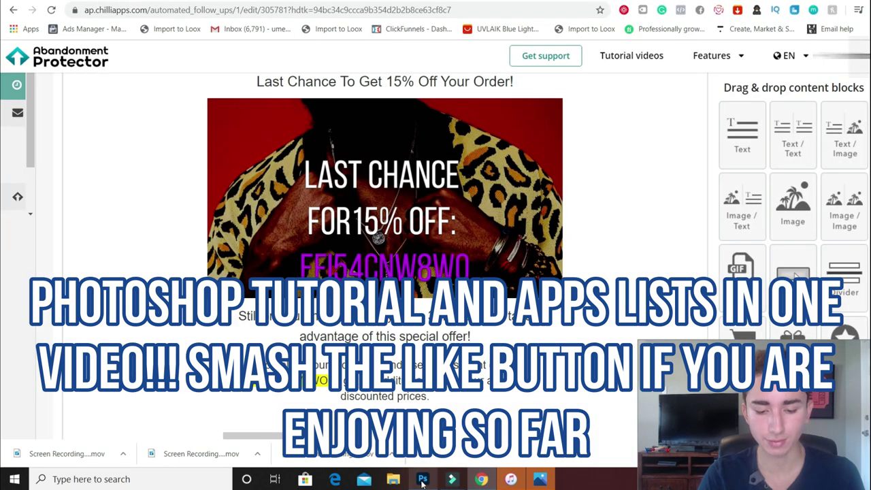
left_click(425, 479)
left_click(316, 204)
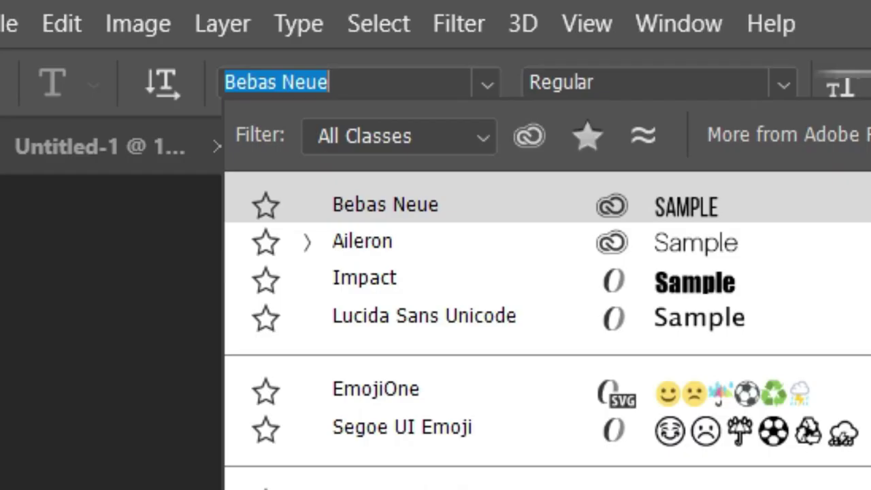
key("Return")
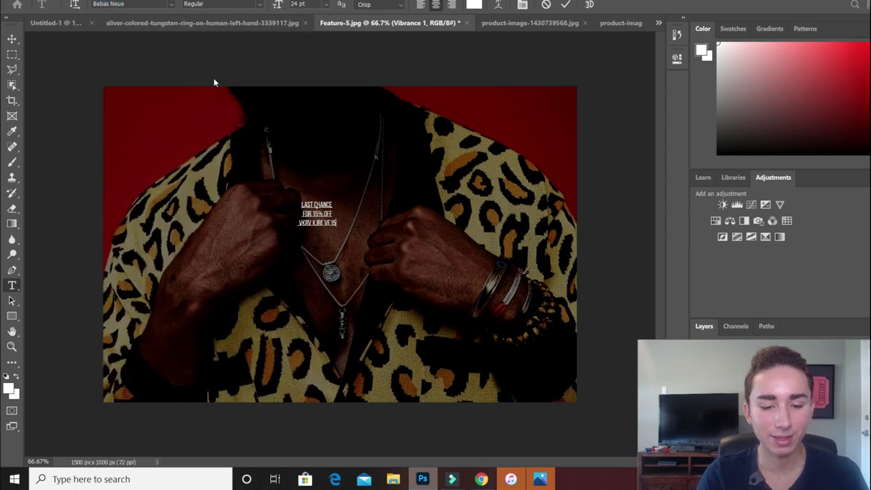
left_click(12, 38)
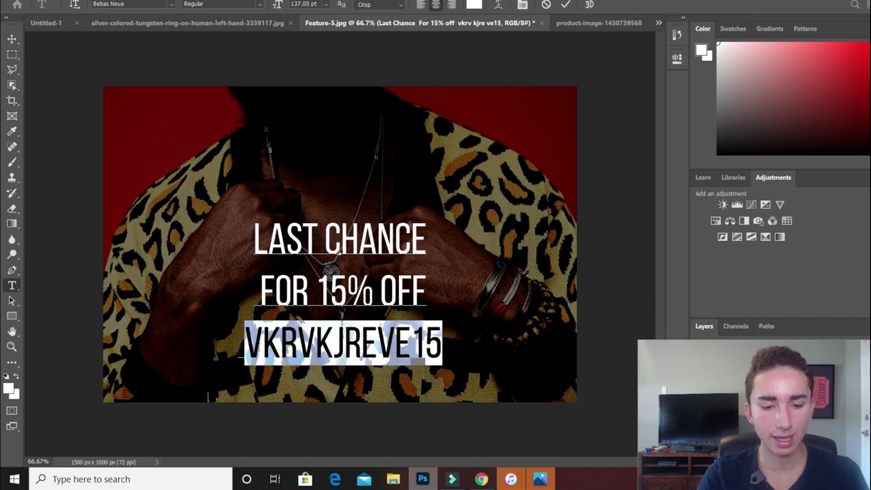
- Recolour the discount-code line a vivid purple in the Color Picker
left_click(471, 5)
left_click(618, 113)
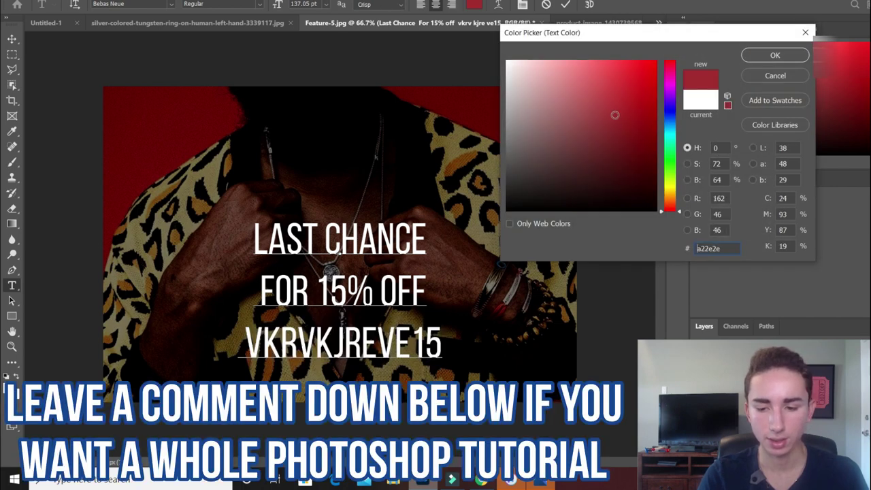
mouse_move(671, 209)
left_mouse_down()
mouse_move(671, 81)
mouse_move(661, 54)
mouse_move(655, 112)
left_mouse_up()
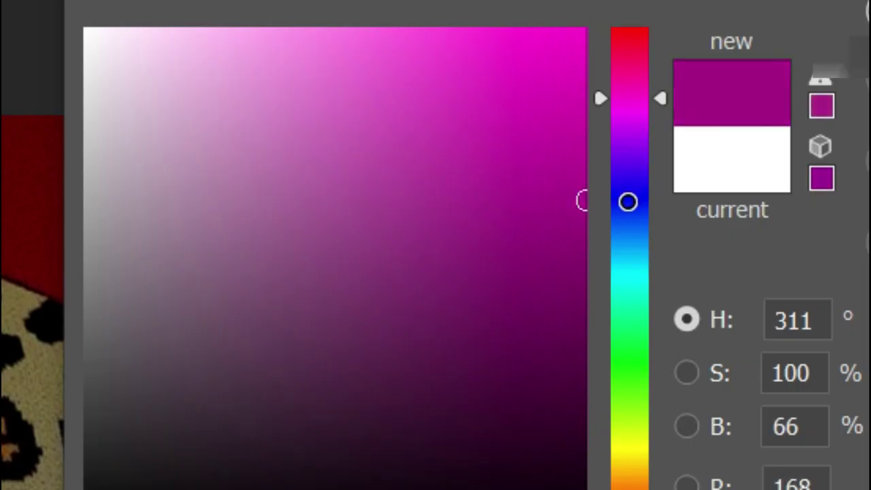
left_click_drag(627, 202, 627, 204)
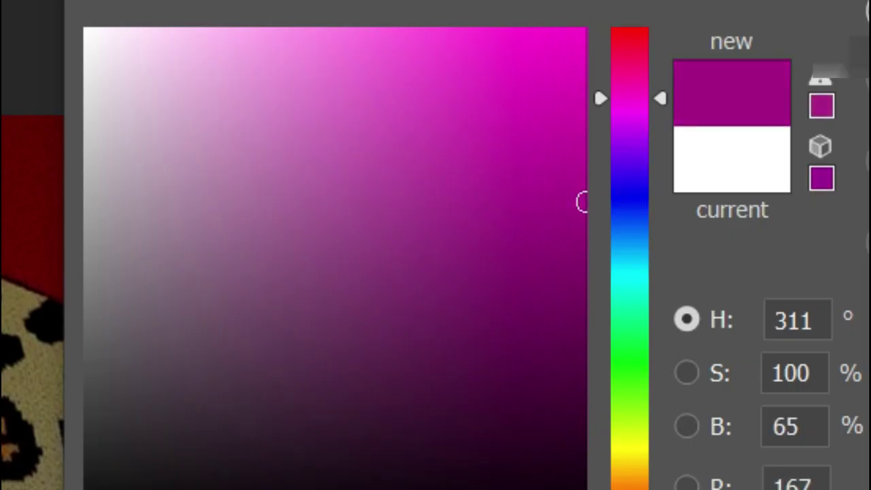
left_click(596, 255)
mouse_move(550, 274)
left_mouse_down()
mouse_move(554, 315)
mouse_move(604, 448)
left_mouse_up()
left_click_drag(632, 152, 636, 125)
left_click_drag(575, 264, 567, 139)
key("Return")
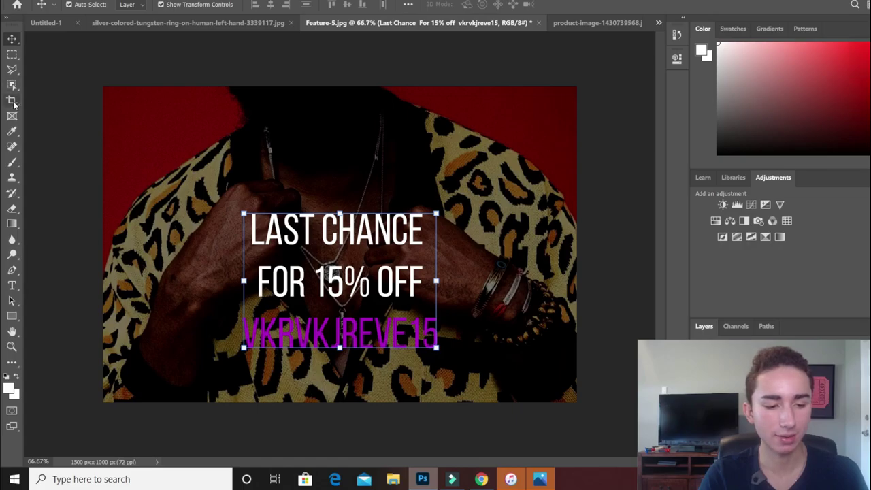
- Trim the top of the image so it is cropped to 1500 × 925 px
left_click(11, 101)
mouse_move(102, 87)
left_mouse_down()
mouse_move(99, 100)
mouse_move(108, 100)
left_mouse_up()
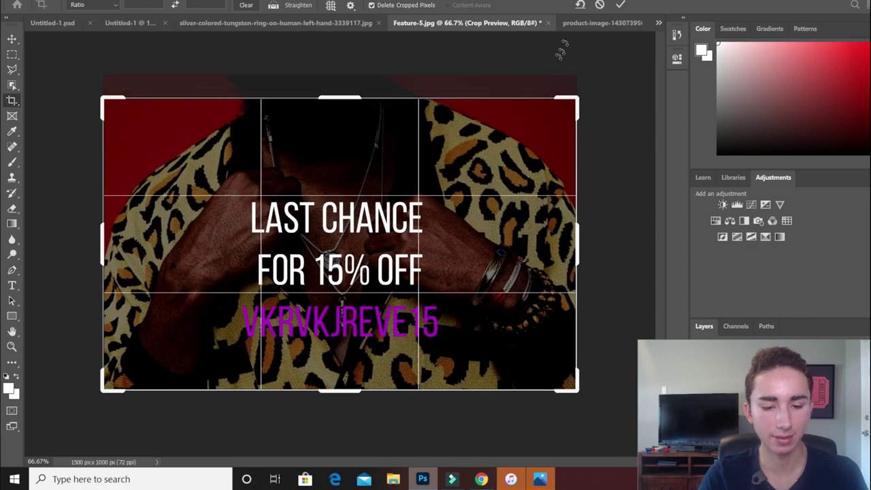
left_click(621, 5)
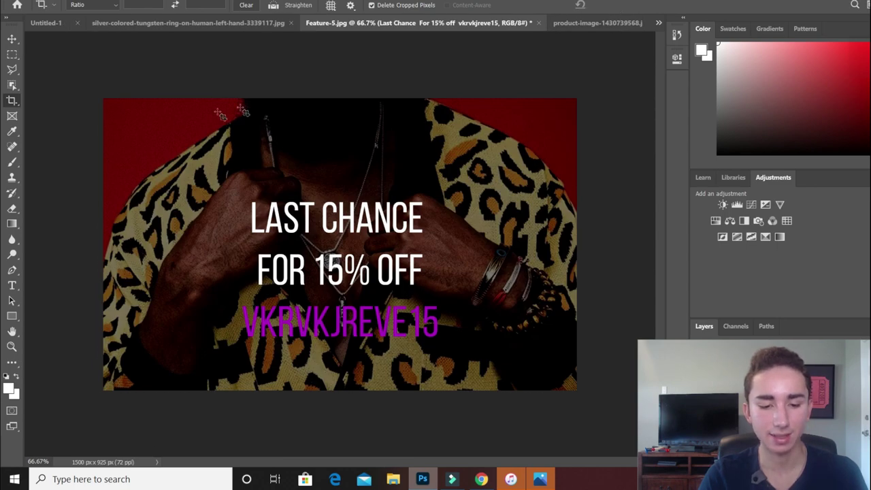
- Enlarge the text block to about 124% and move it up-left to centre it
key("v")
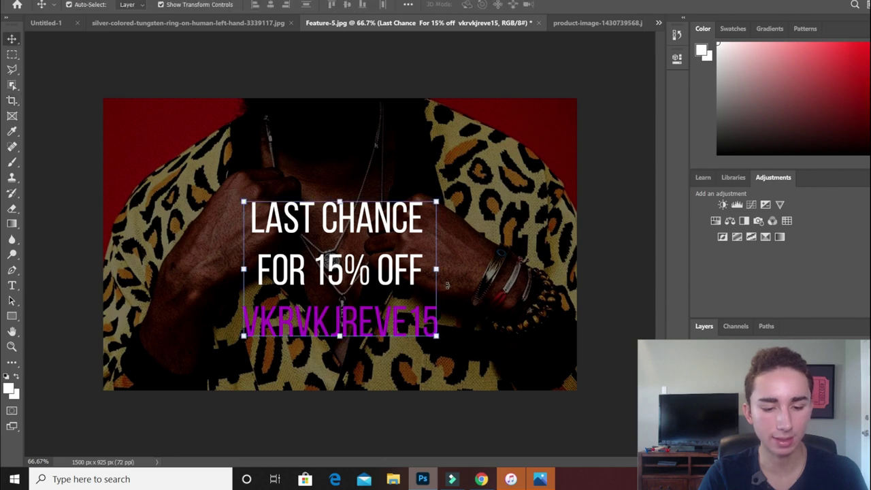
left_click_drag(435, 335, 526, 401)
left_click_drag(470, 331, 410, 307)
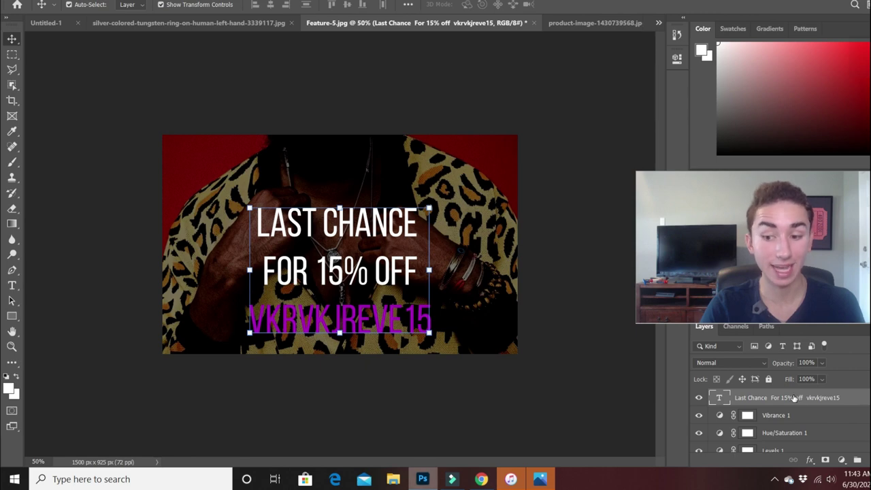
- Give the text layer a Multiply drop shadow (distance 5 px, size 4 px) and an outer glow
double_click(794, 398)
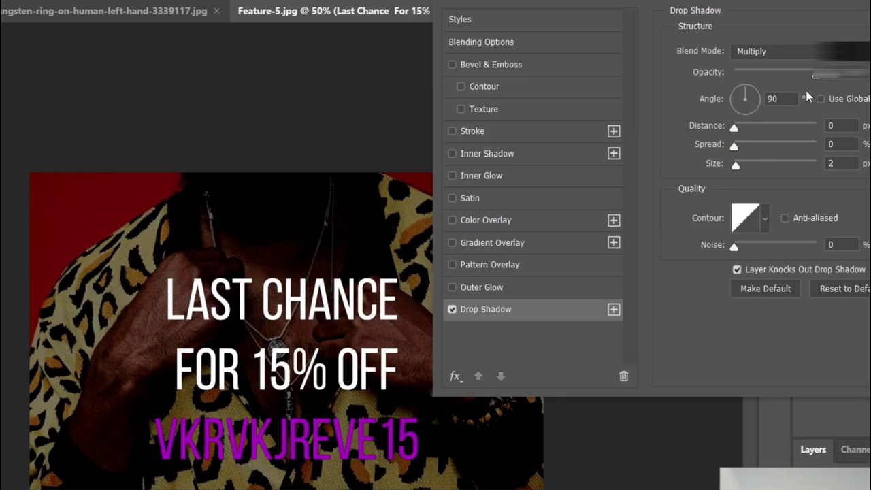
left_click(755, 57)
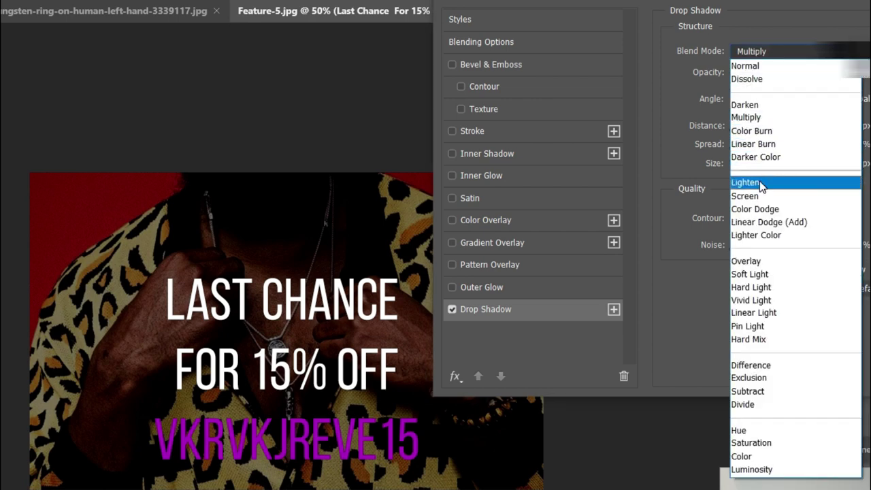
left_click(761, 184)
left_click(789, 55)
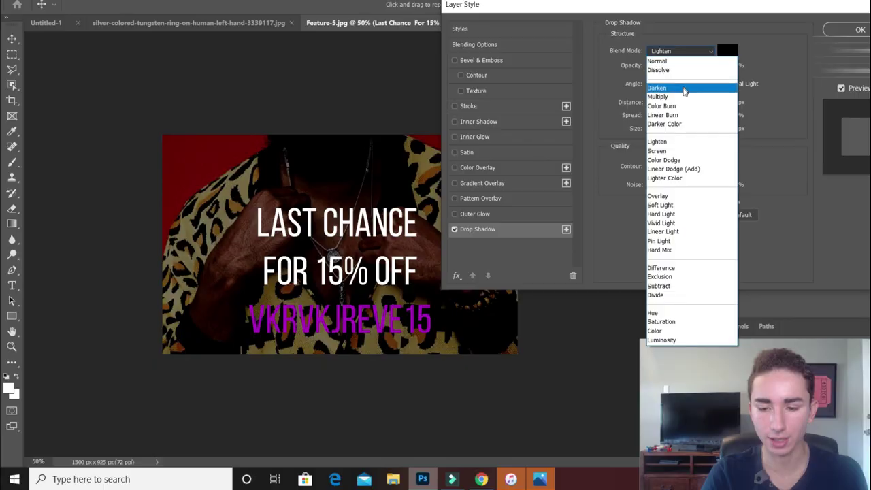
left_click(784, 110)
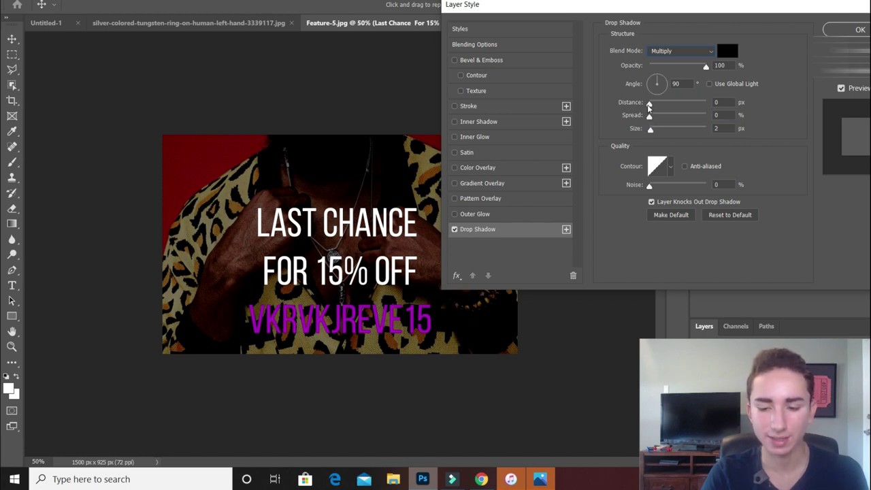
left_click_drag(649, 104, 651, 137)
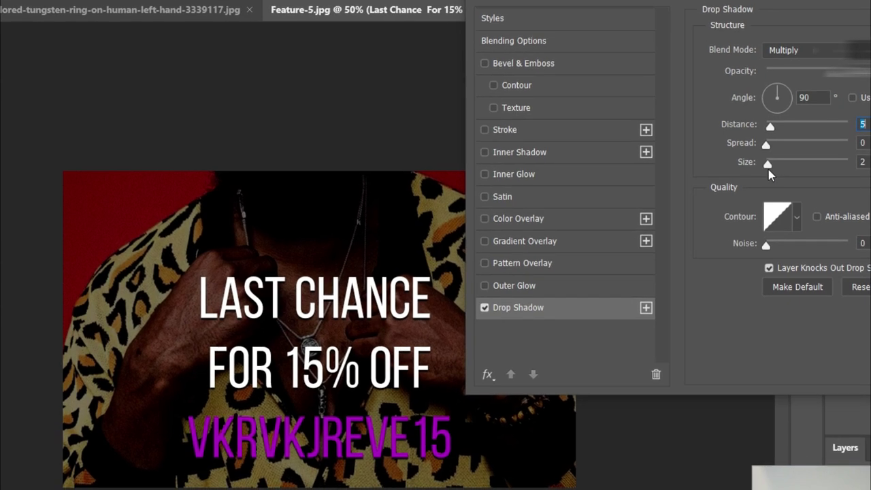
left_click_drag(768, 170, 770, 167)
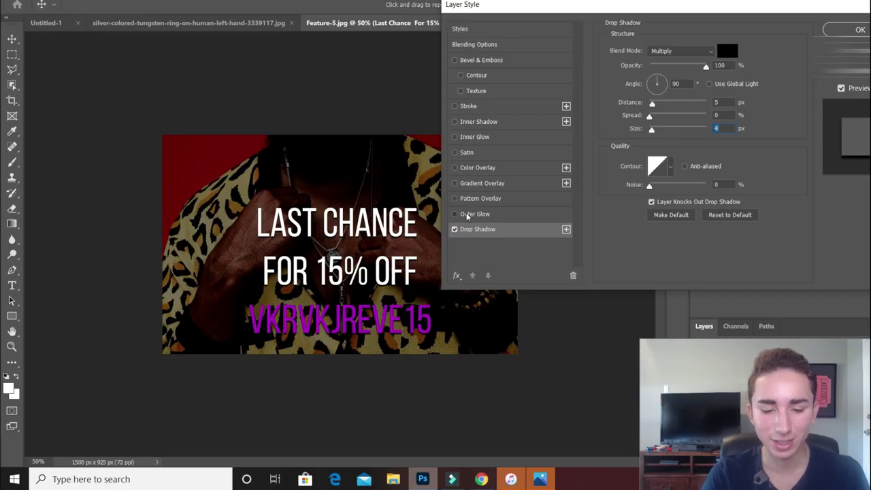
left_click(542, 246)
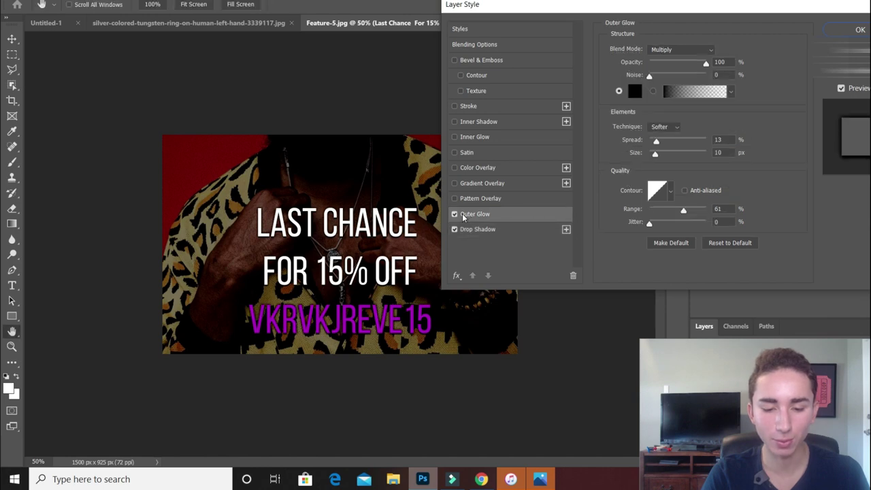
left_click(851, 31)
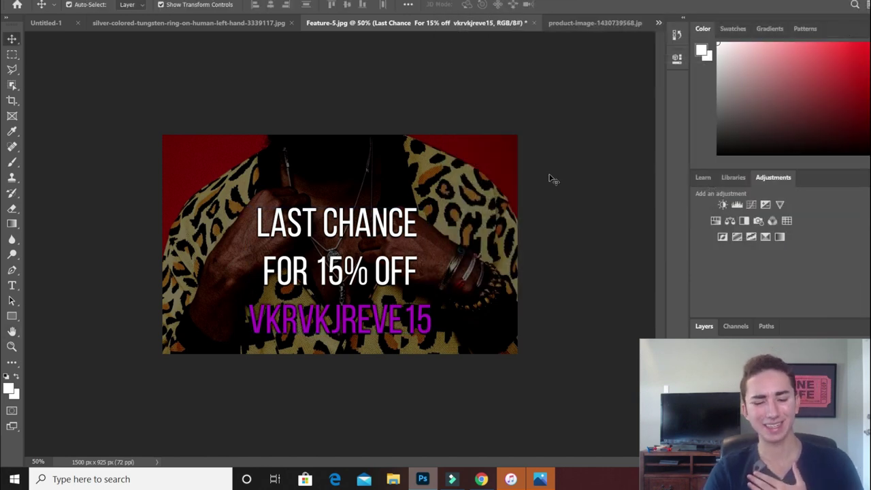
key("ctrl+plus")
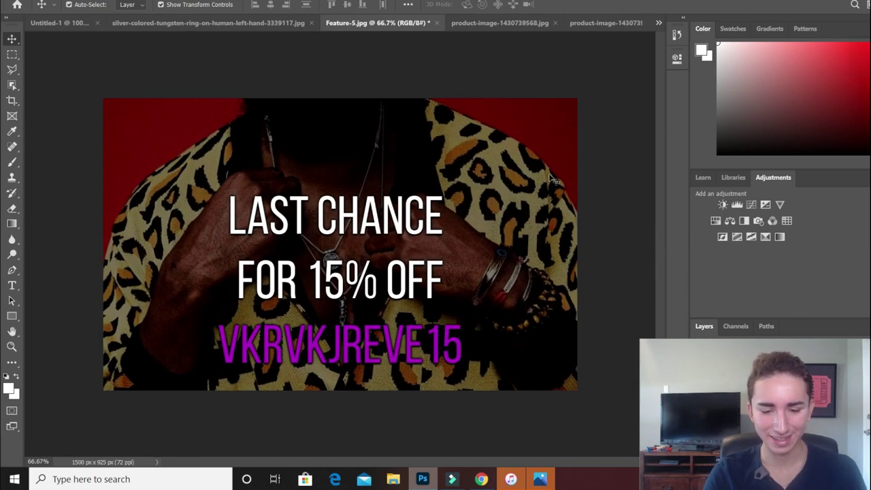
key("ctrl+plus")
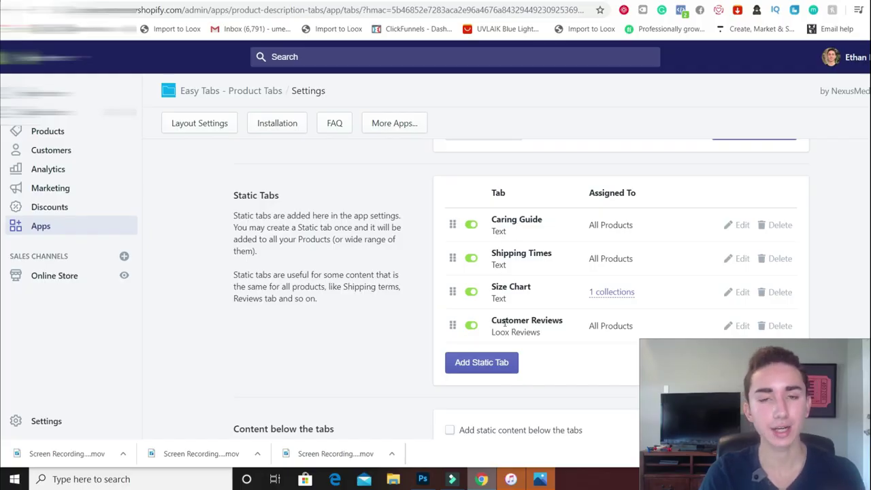
- Scroll down Easy Tabs Settings to the Static Tabs list
scroll(612, 238, "down", 1)
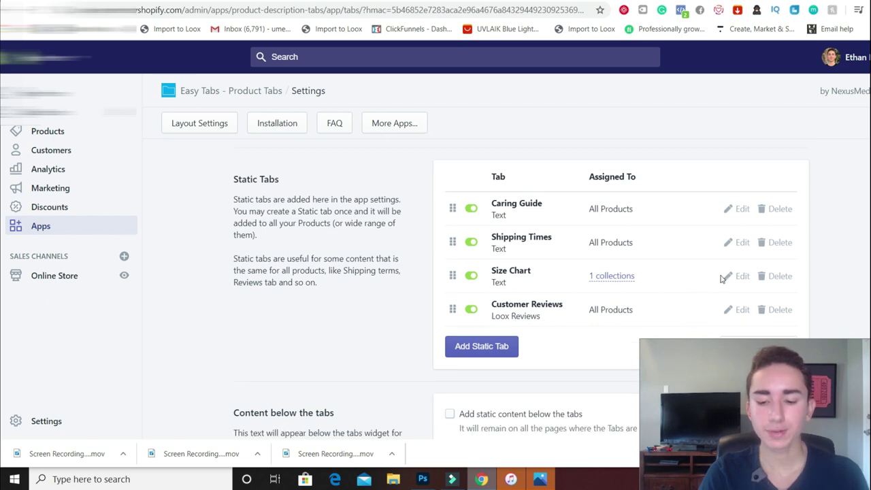
- Open the Size Chart tab and review its necklace-length chart content
left_click(739, 277)
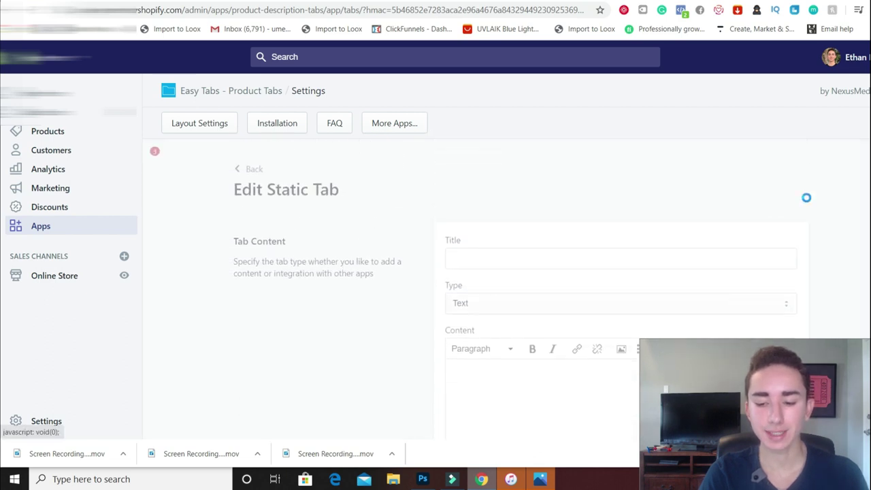
scroll(819, 252, "down", 2)
scroll(819, 252, "up", 1)
scroll(819, 253, "down", 1)
scroll(788, 246, "down", 5)
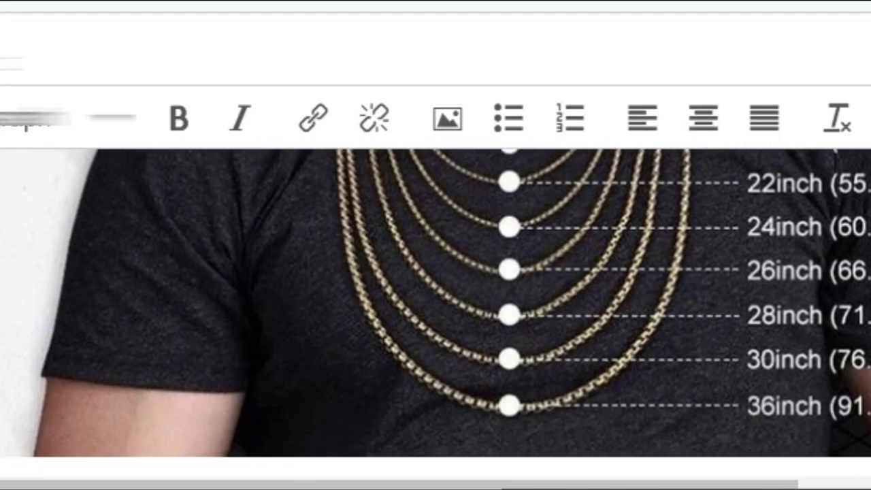
scroll(435, 303, "up", 5)
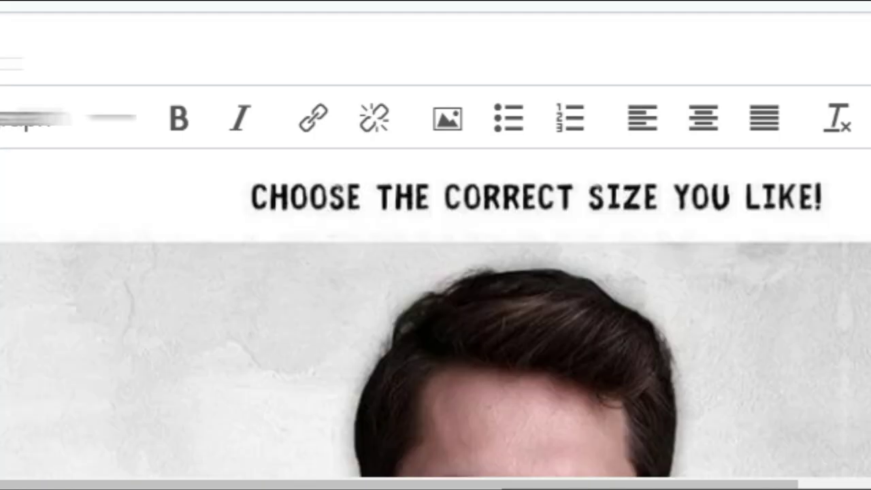
scroll(2, 187, "up", 2)
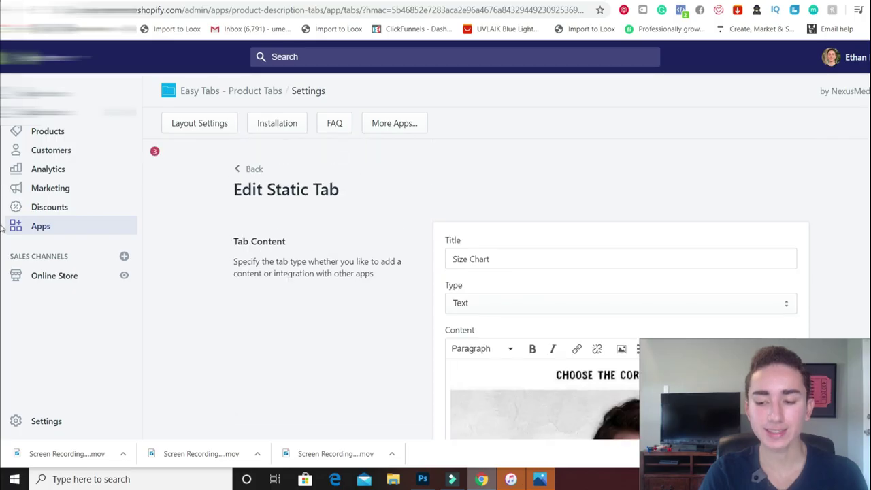
scroll(2, 229, "down", 4)
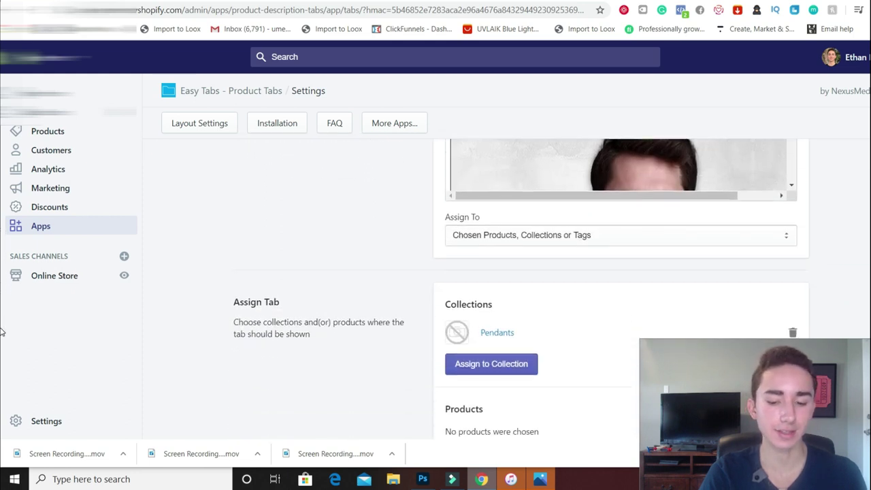
- Check the Assign To options, keeping the tab limited to chosen products, collections or tags
left_click(583, 237)
left_click(571, 237)
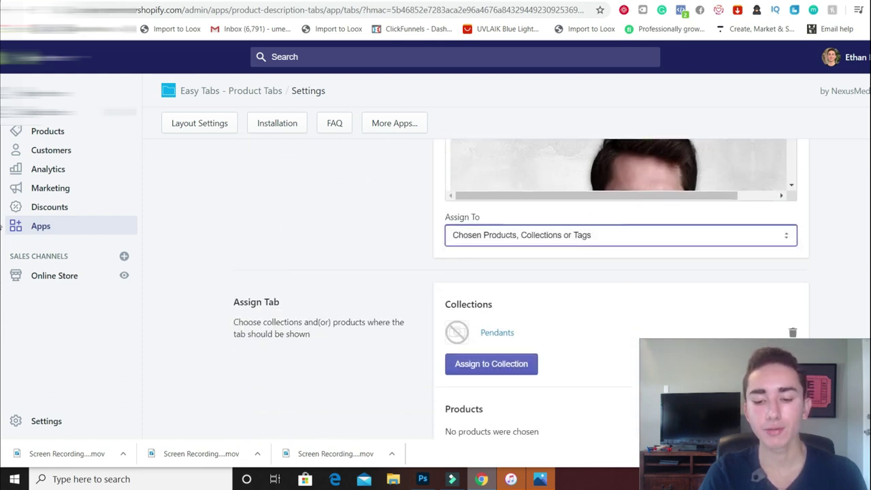
scroll(2, 290, "up", 2)
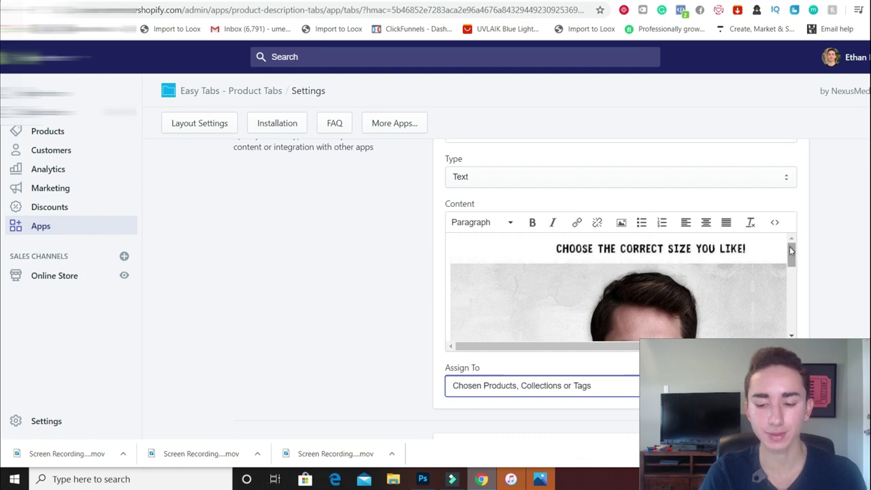
scroll(786, 282, "down", 2)
scroll(786, 282, "down", 5)
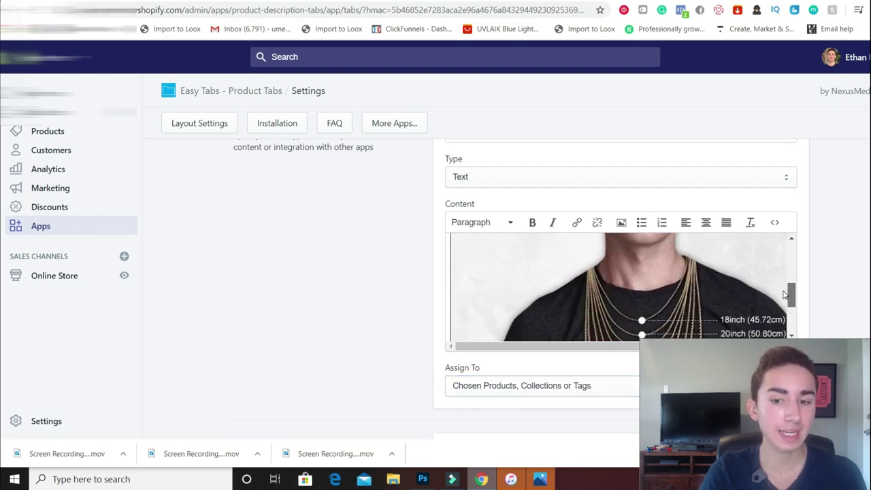
scroll(780, 308, "down", 1)
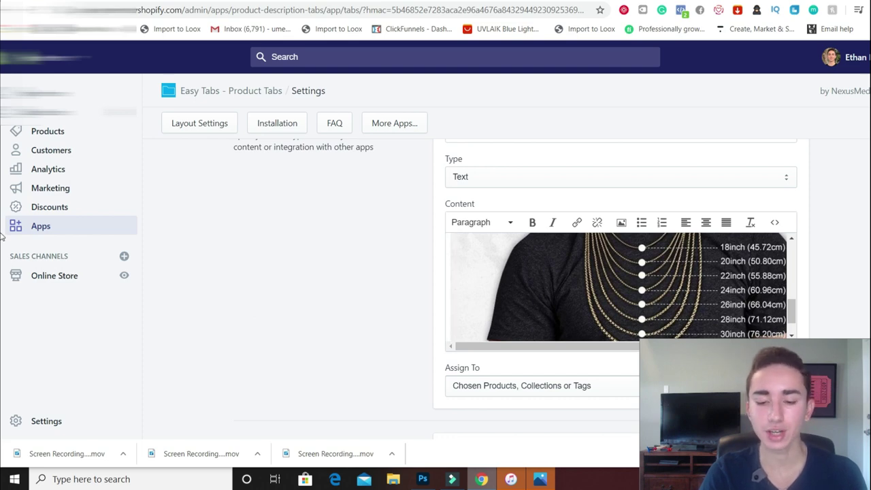
scroll(521, 289, "up", 2)
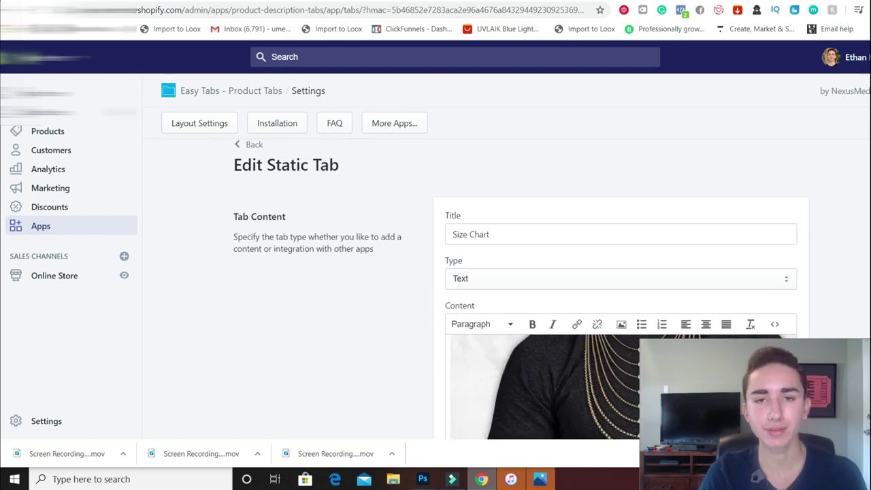
scroll(581, 294, "down", 3)
left_click(544, 312)
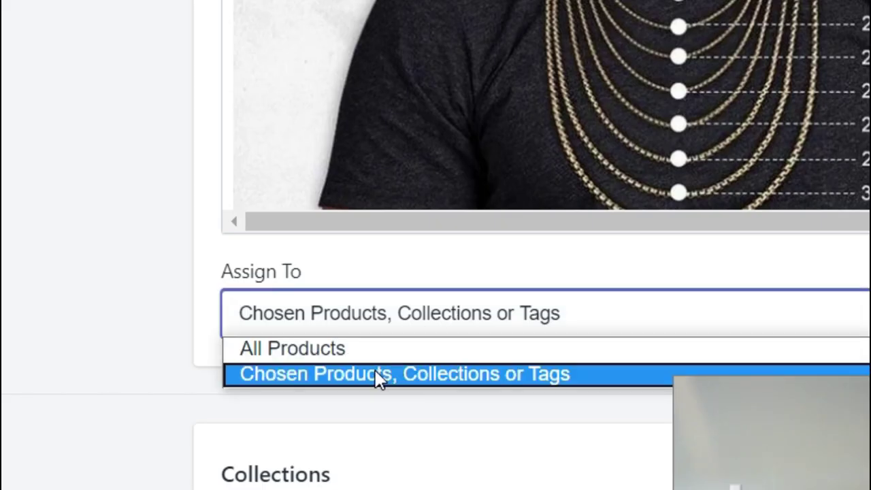
left_click(379, 379)
scroll(379, 379, "down", 8)
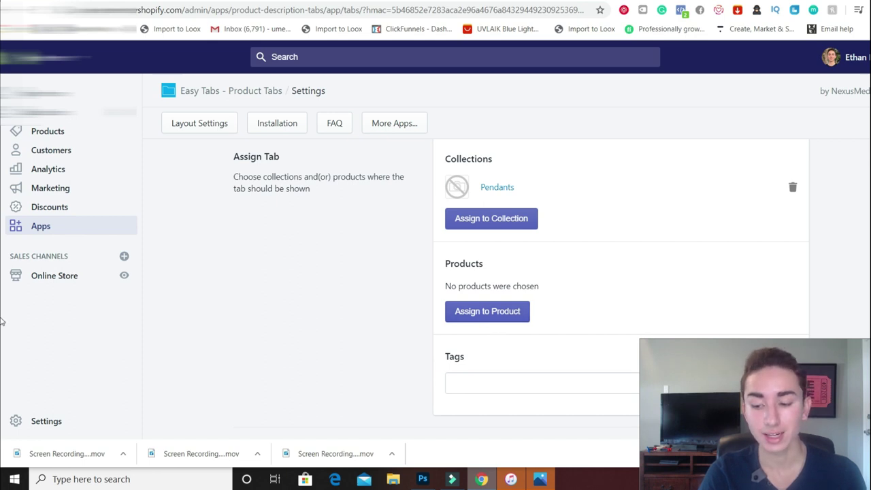
scroll(1, 313, "up", 10)
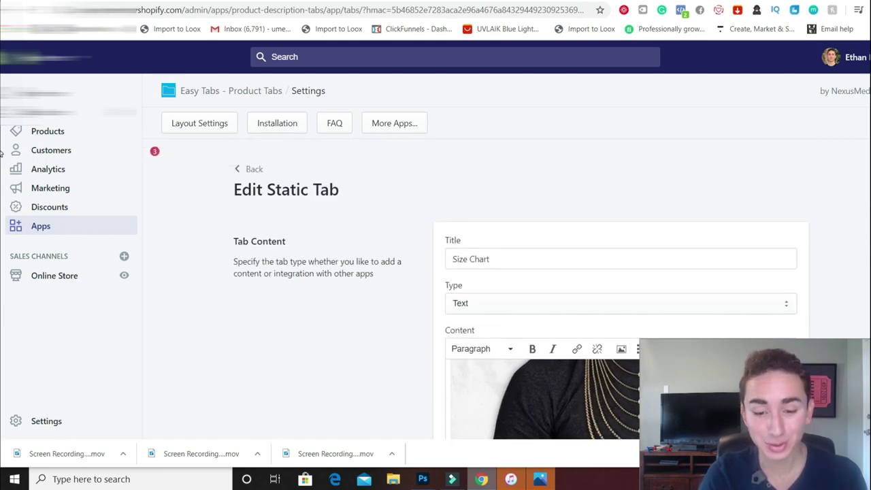
scroll(1, 153, "down", 2)
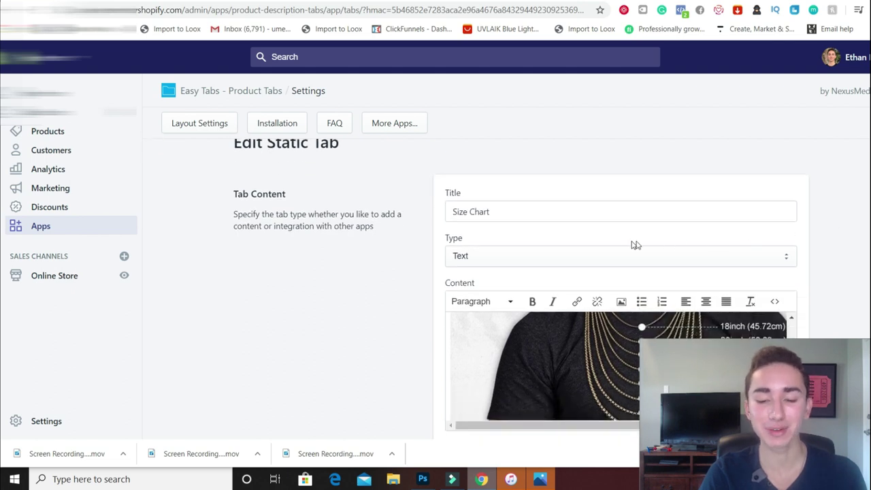
- Review the tab type list, briefly selecting Loox Reviews
left_click(603, 254)
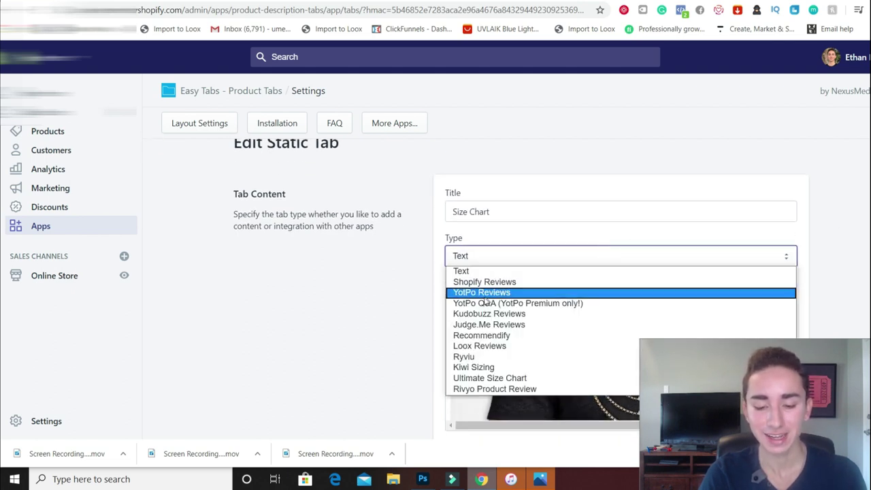
left_click(487, 347)
scroll(527, 233, "down", 1)
left_click(523, 259)
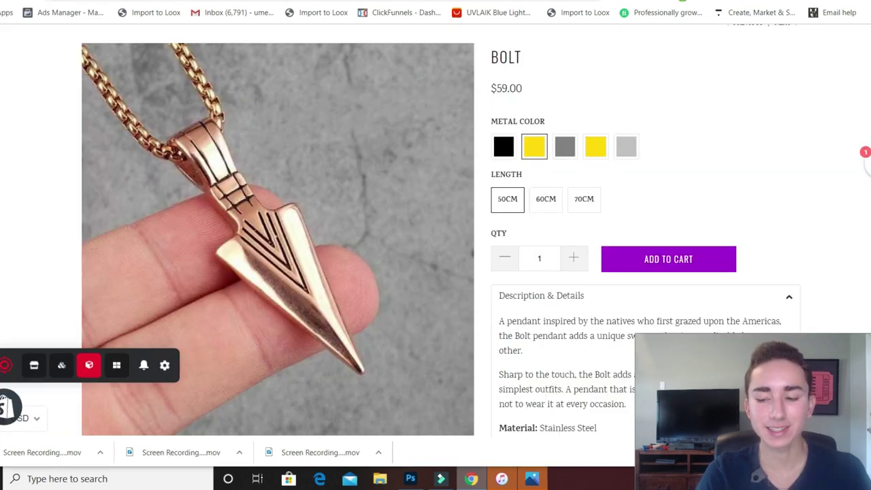
- On the Bolt pendant page, expand the Shipping Times, Size Chart and Customer Reviews tabs
scroll(435, 232, "down", 2)
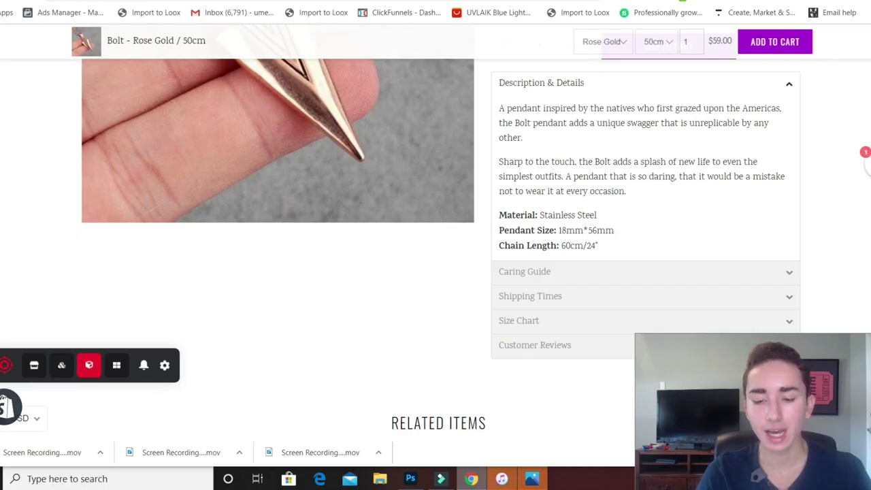
scroll(609, 222, "down", 1)
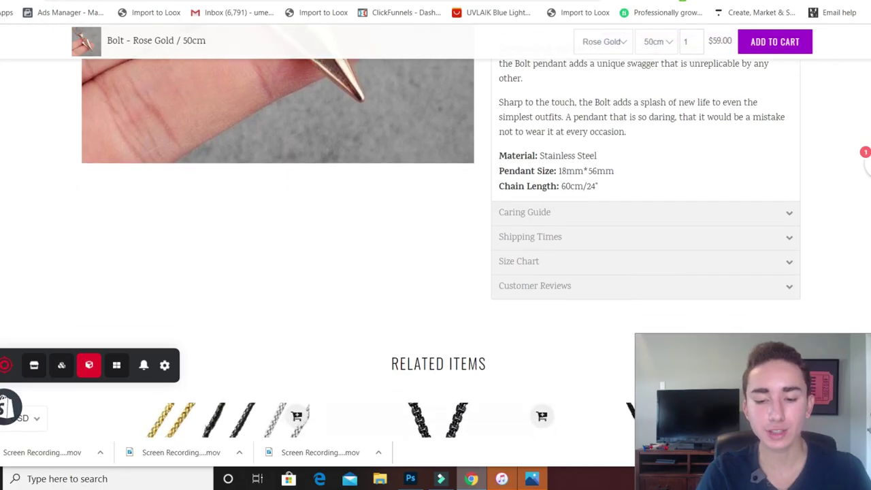
left_click(595, 234)
scroll(593, 235, "down", 3)
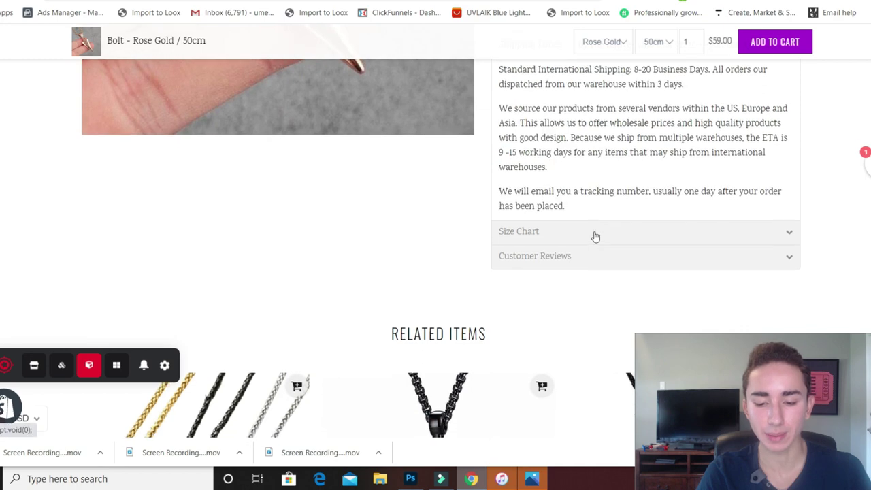
scroll(593, 236, "up", 1)
scroll(653, 256, "down", 1)
left_click(562, 270)
scroll(694, 285, "down", 2)
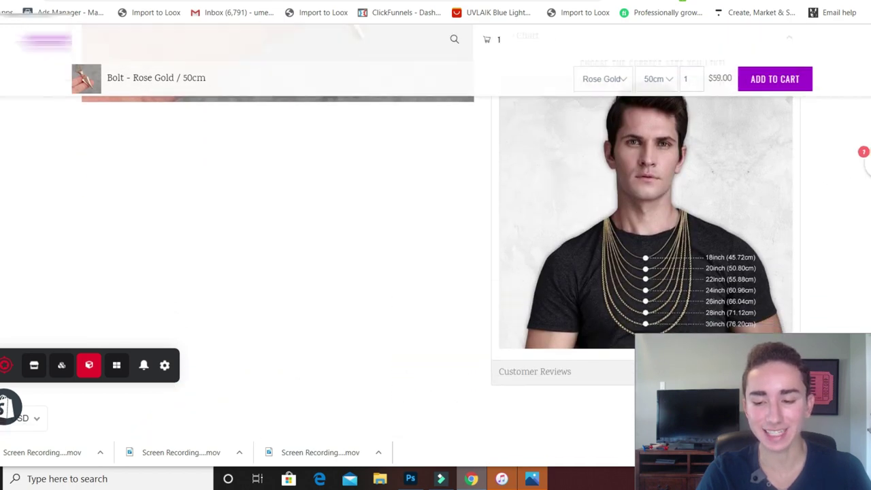
left_click(694, 284)
scroll(693, 285, "down", 4)
scroll(827, 179, "up", 2)
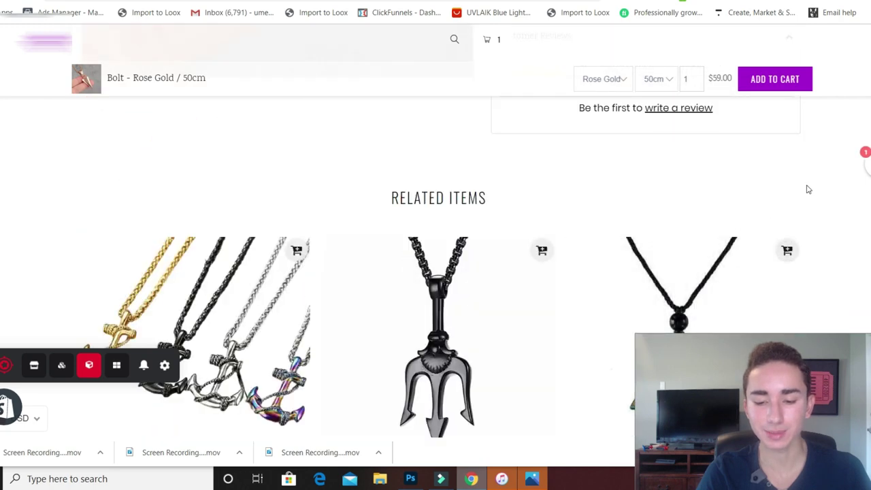
scroll(436, 231, "up", 4)
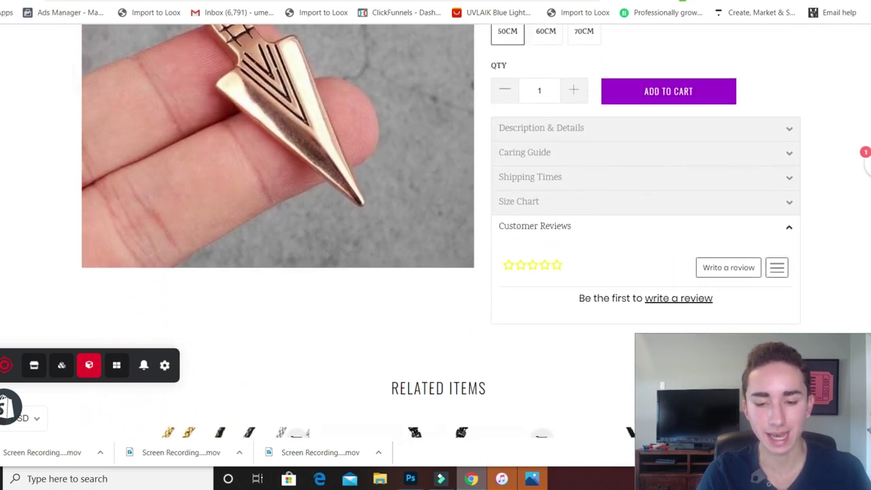
scroll(435, 231, "up", 2)
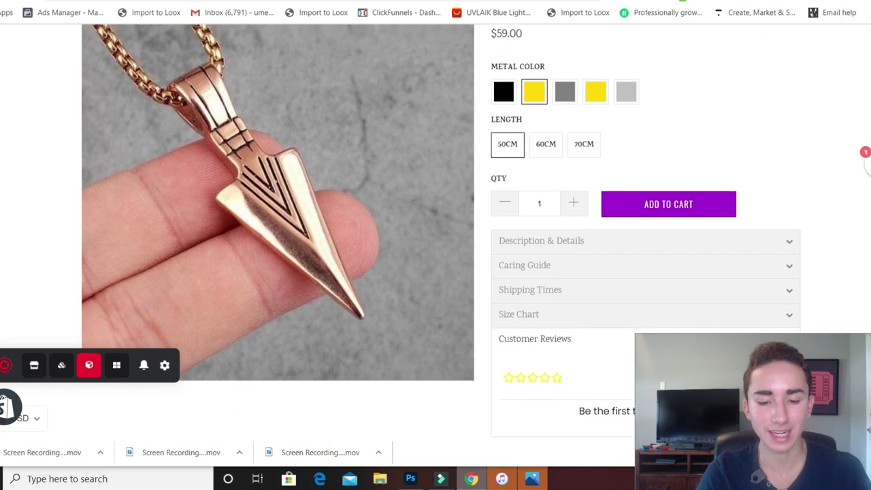
scroll(759, 185, "down", 1)
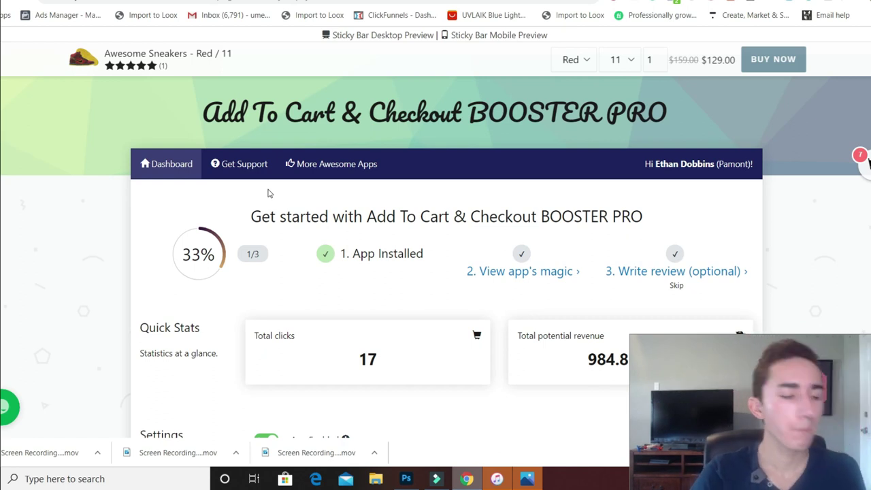
- Scroll down to the Sticky Add To Cart Bar settings form
scroll(839, 163, "down", 10)
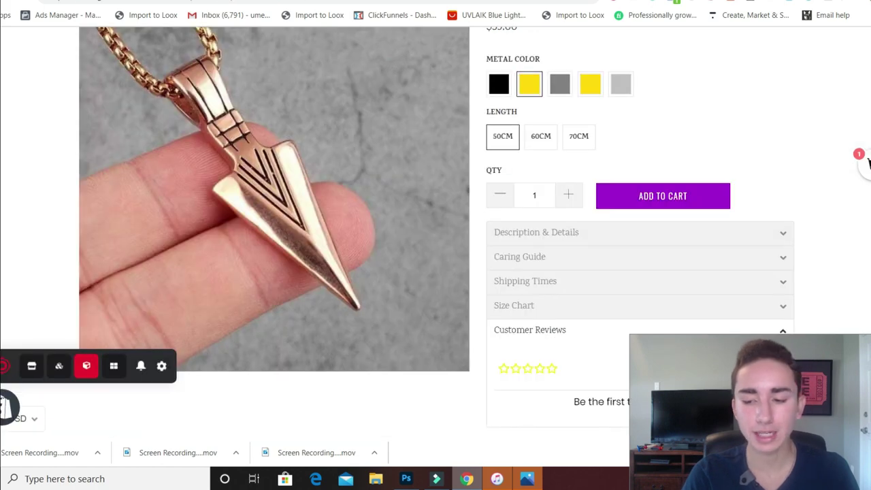
- Scroll the Bolt product page to confirm the sticky Bolt – Rose Gold / 50cm bar appears
scroll(436, 259, "down", 10)
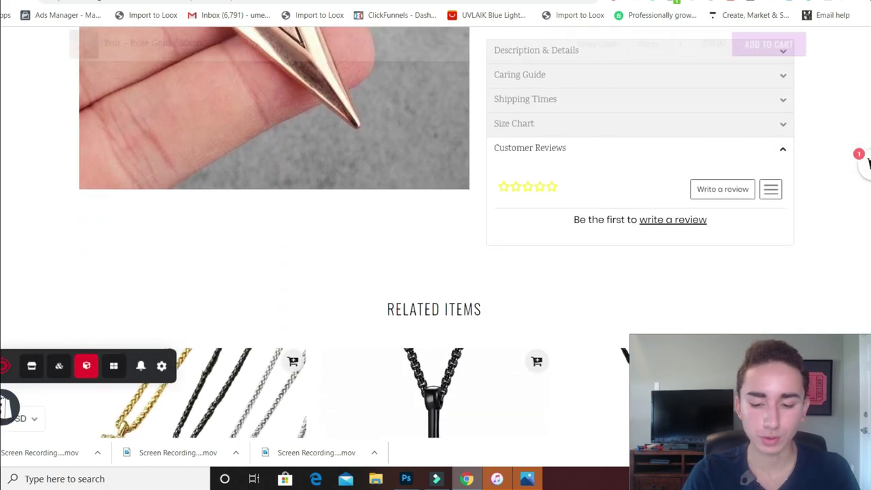
scroll(436, 258, "down", 3)
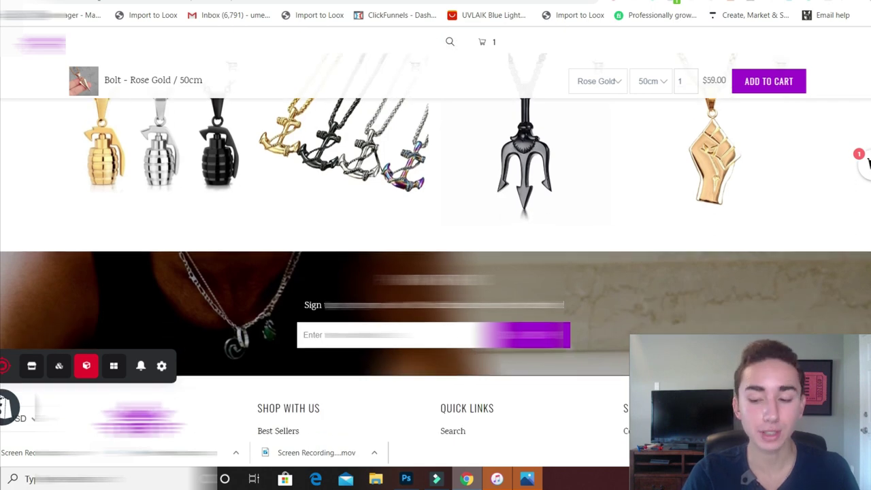
scroll(436, 258, "up", 4)
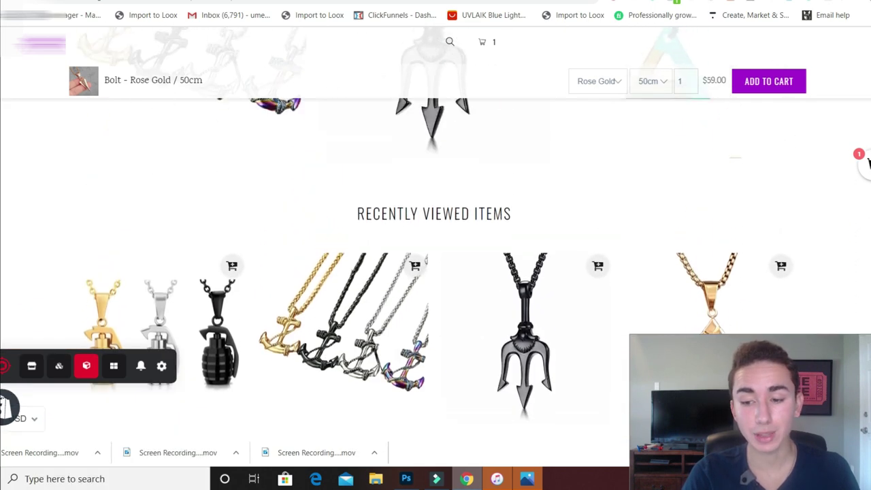
scroll(827, 143, "up", 10)
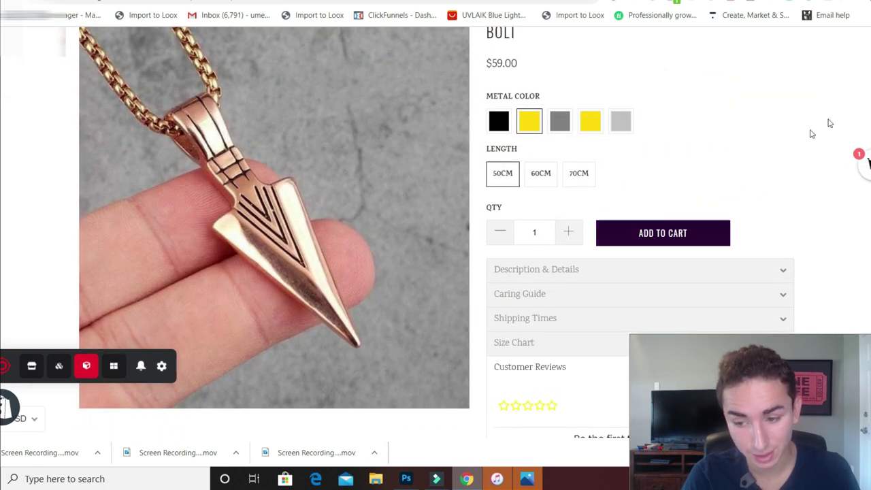
scroll(435, 258, "down", 2)
scroll(847, 321, "down", 10)
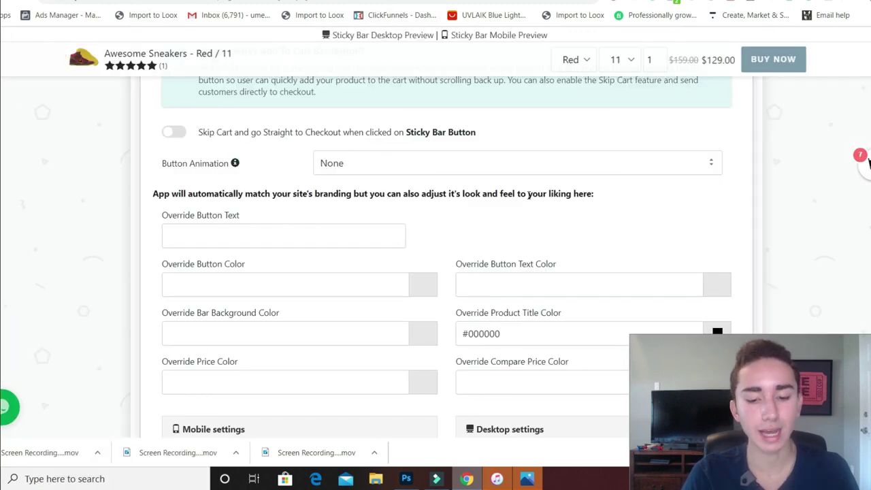
- Set the button animation to Bounce and override the button text colour to white #ffffff
left_click(535, 164)
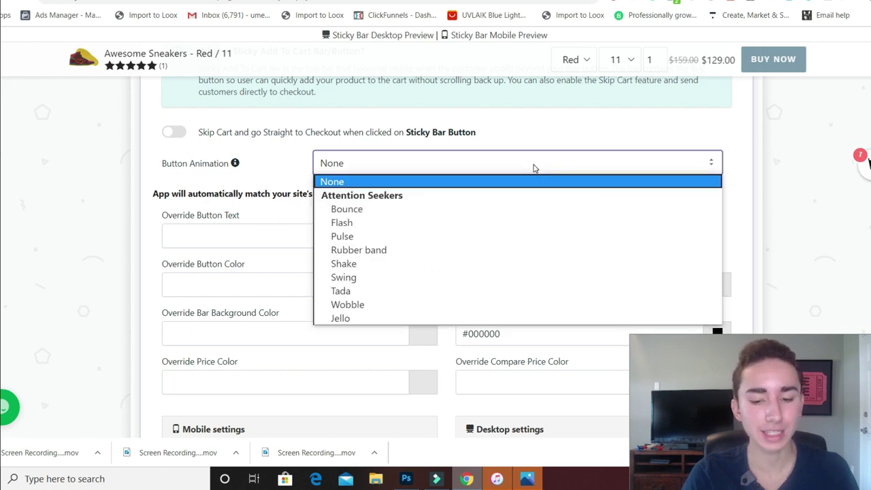
left_click(494, 208)
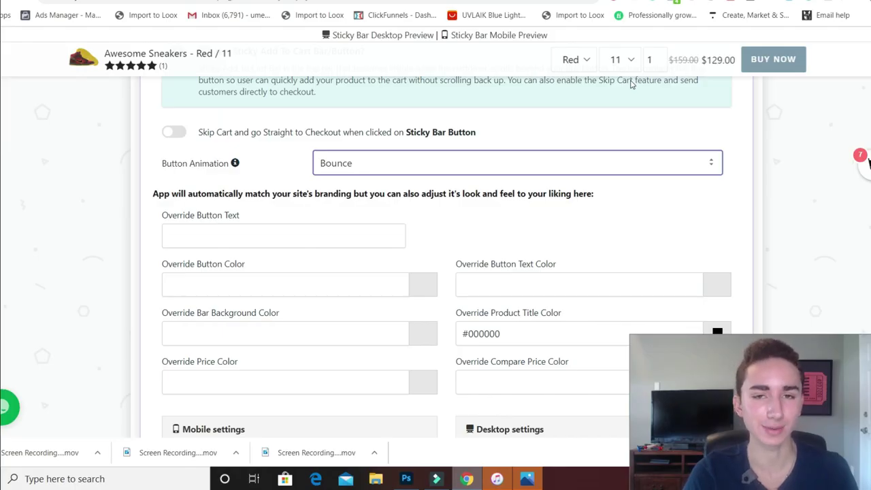
scroll(632, 83, "down", 1)
left_click(618, 239)
type("#ffe7e7")
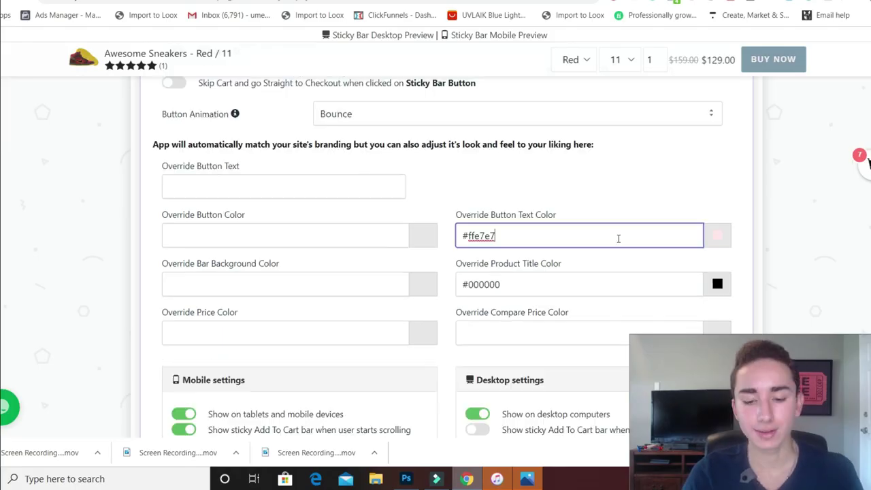
left_click(716, 235)
left_click_drag(641, 270, 633, 241)
left_click(660, 210)
- Override the product title colour to white #ffffff
left_click(647, 281)
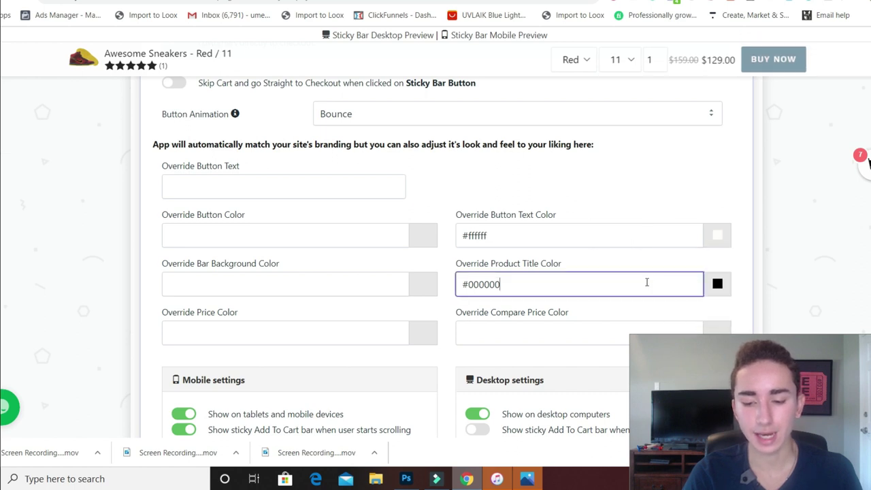
left_click(723, 286)
left_click_drag(691, 303, 706, 303)
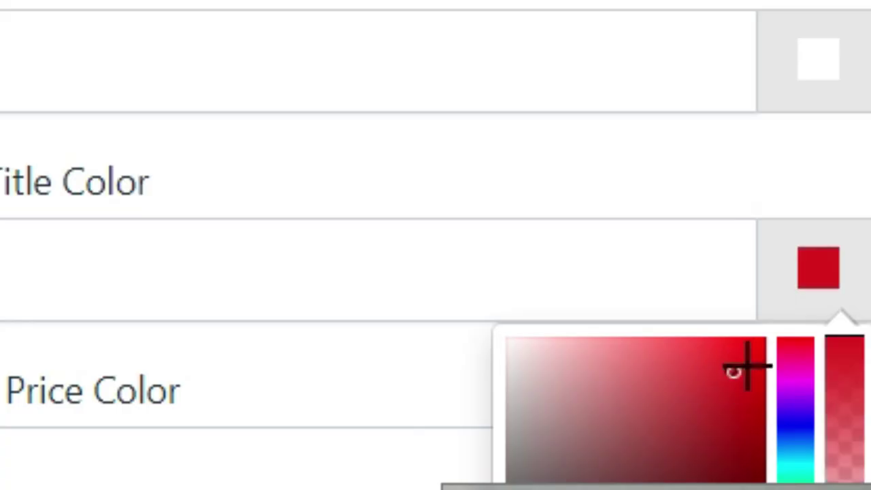
left_click_drag(774, 352, 345, 242)
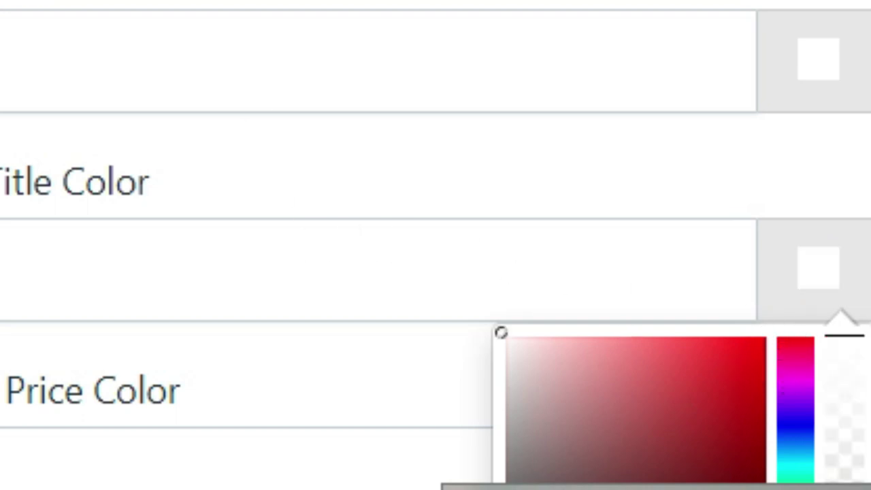
key("Escape")
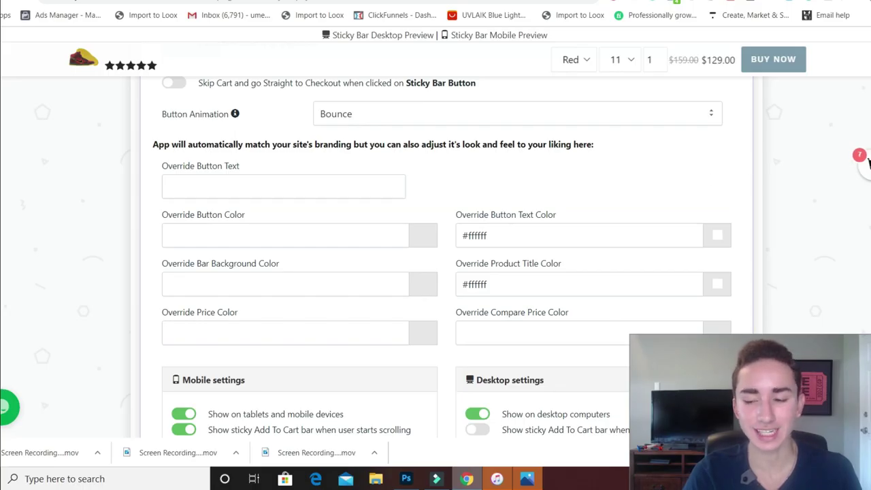
scroll(868, 159, "down", 5)
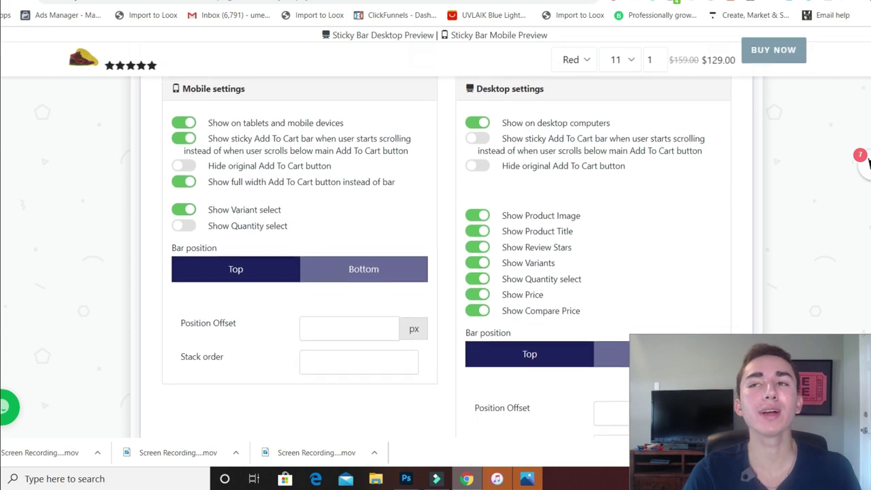
scroll(868, 159, "down", 6)
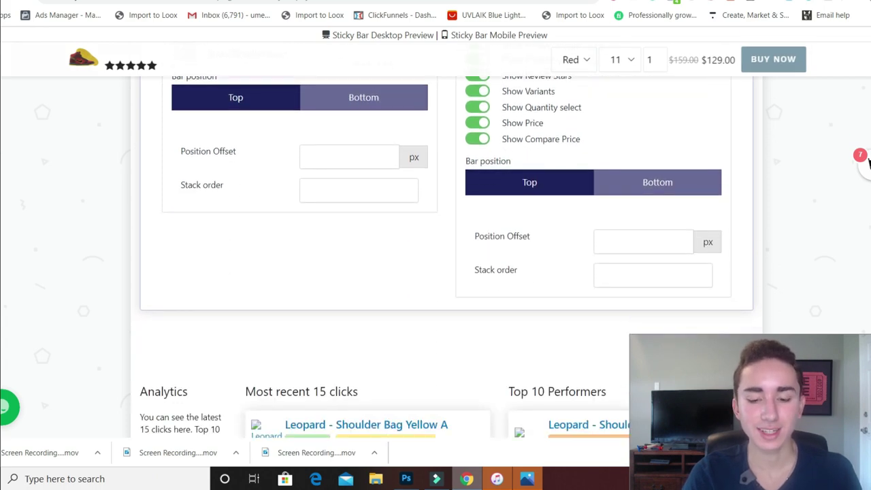
scroll(868, 159, "down", 1)
scroll(868, 159, "up", 12)
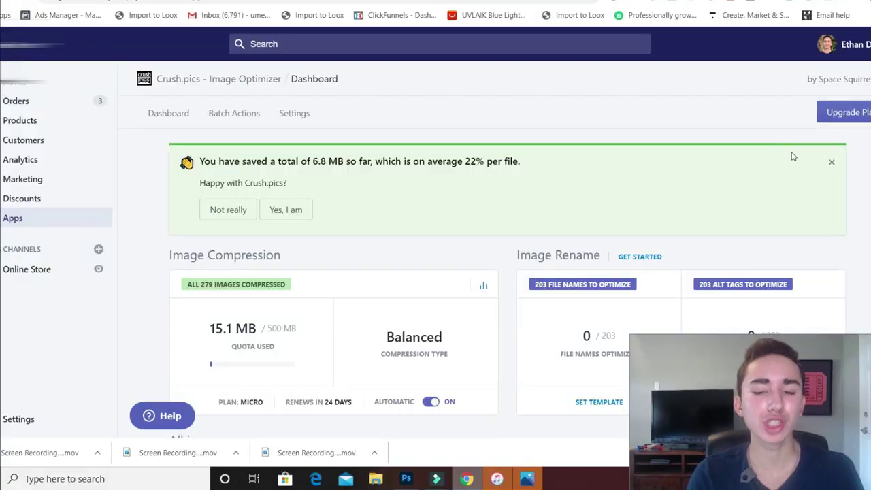
scroll(436, 286, "down", 1)
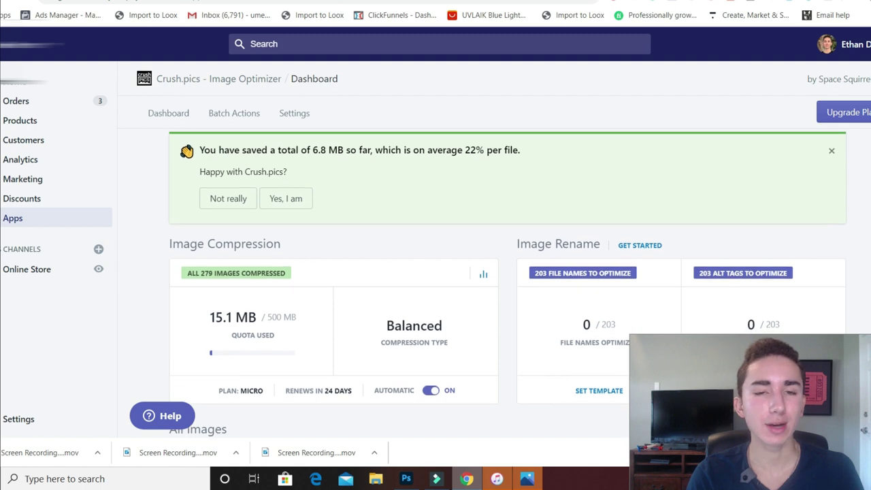
scroll(508, 283, "down", 2)
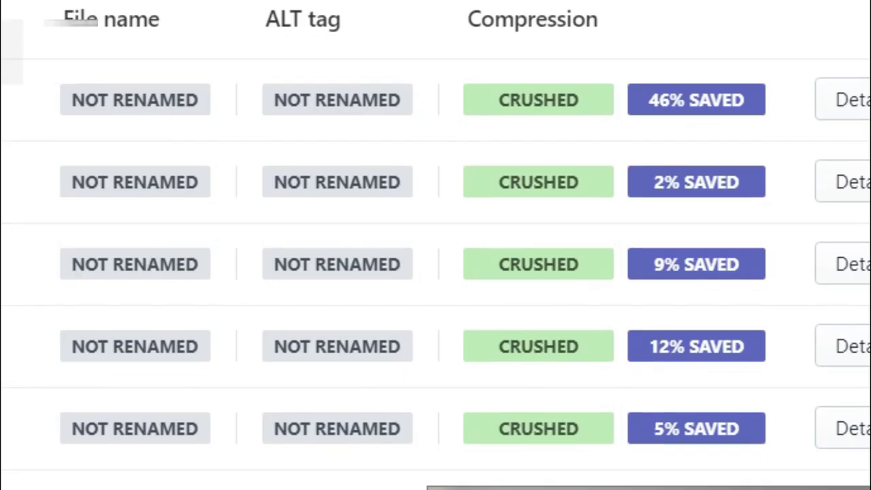
- Scroll down the Crush.pics image list
scroll(435, 306, "down", 2)
scroll(752, 158, "down", 3)
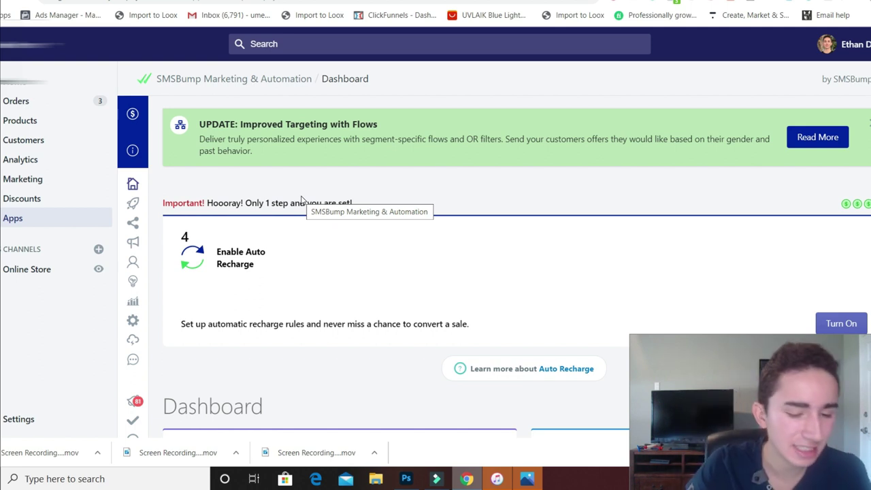
- Open SMSBump's Automations list and look over the abandoned-cart and shipping workflows
mouse_move(144, 227)
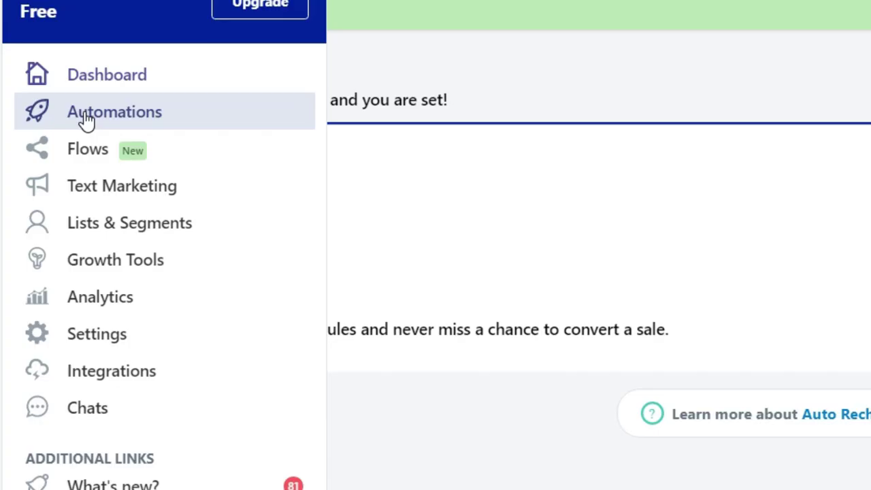
left_click(85, 119)
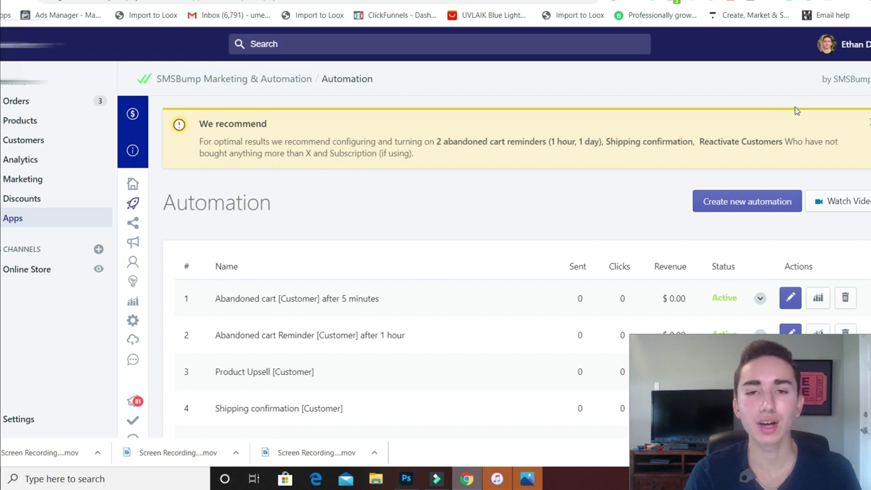
scroll(518, 272, "down", 2)
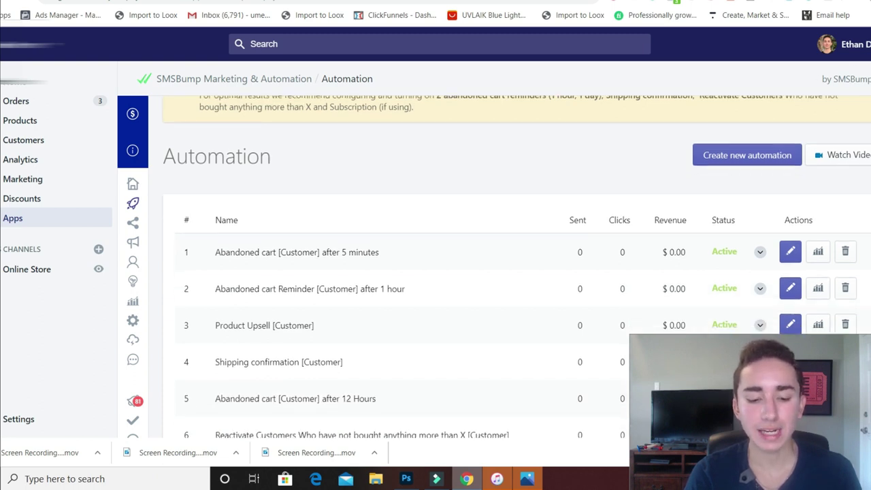
scroll(517, 272, "down", 1)
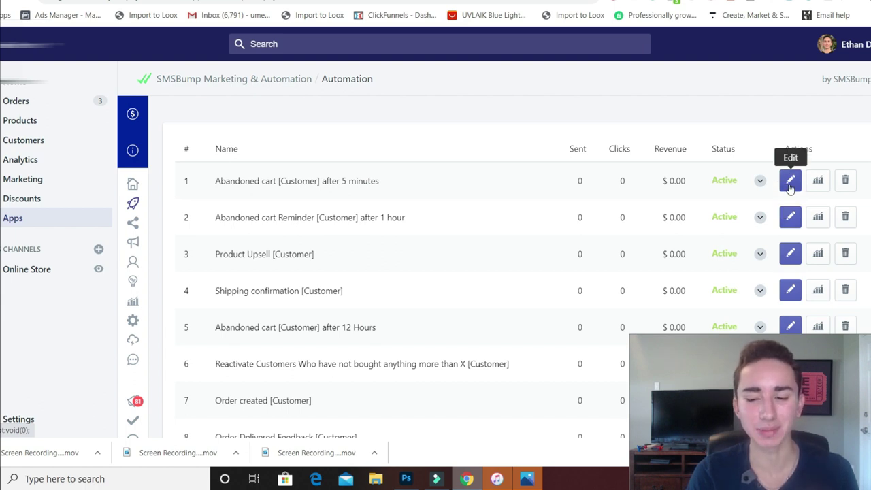
- Edit the 'Abandoned cart [Customer] after 5 minutes' automation down to its text message
left_click(790, 181)
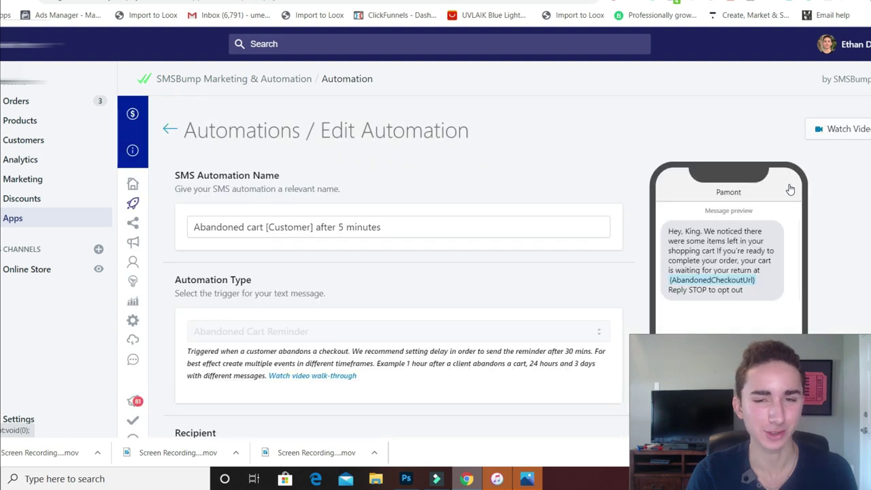
scroll(792, 185, "down", 2)
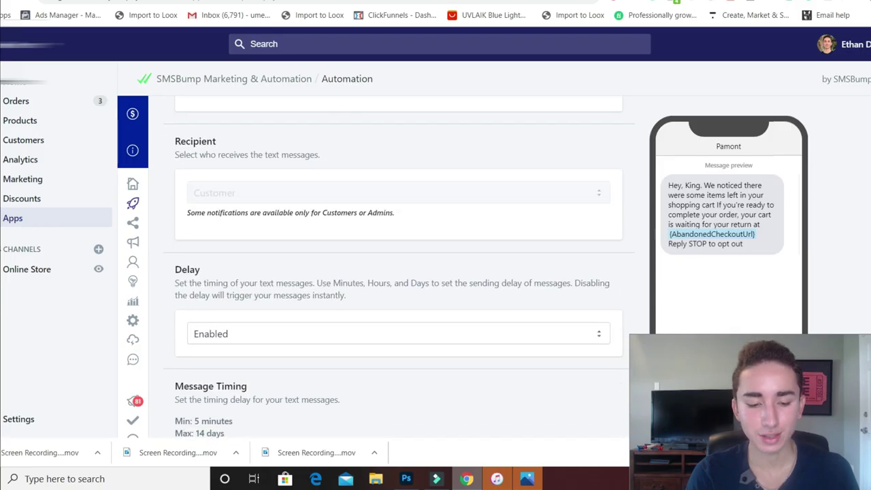
scroll(863, 366, "down", 8)
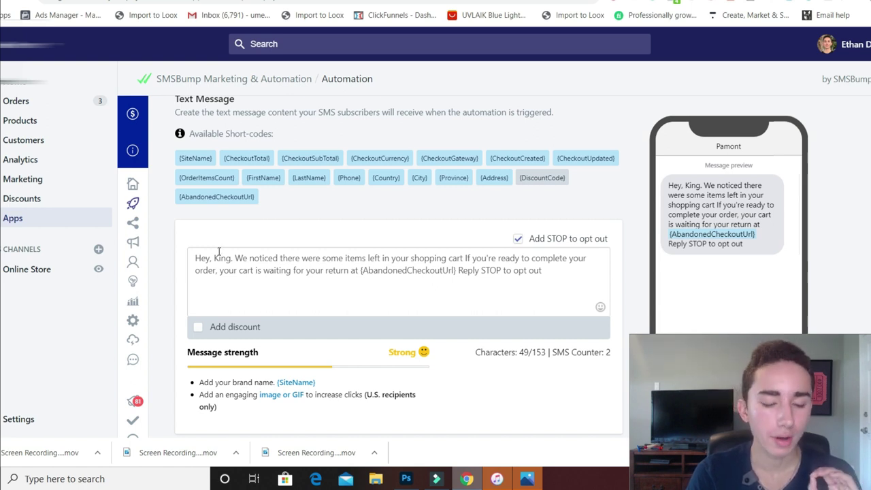
- Replace the hard-coded name after 'Hey,' with the {FirstName} short-code
left_click(230, 257)
left_click_drag(232, 258, 214, 259)
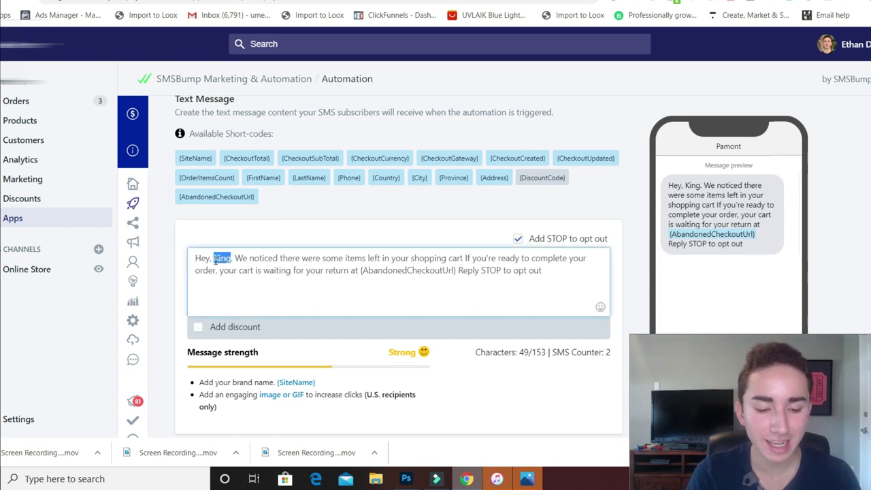
key("BackSpace")
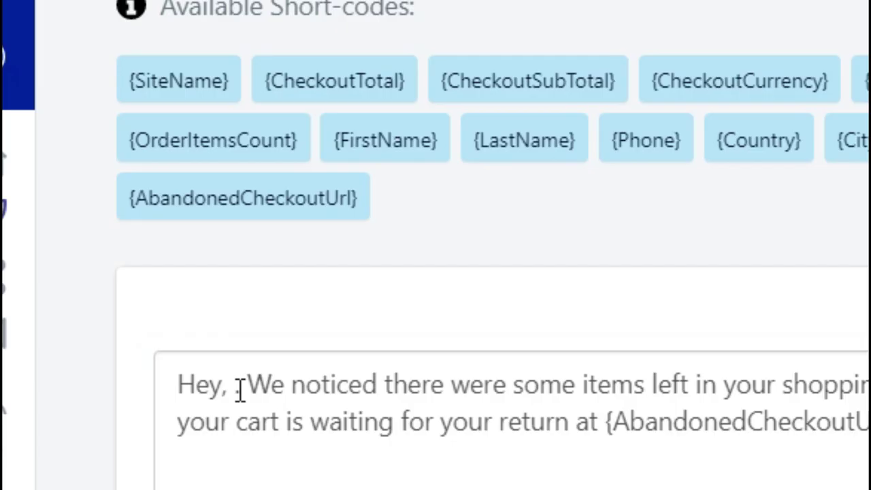
type(".")
key("Left")
key("Left")
left_click(383, 139)
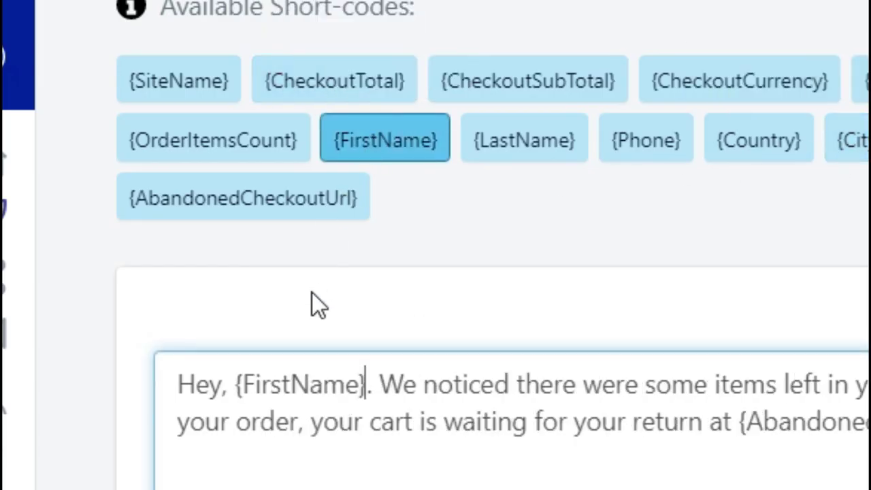